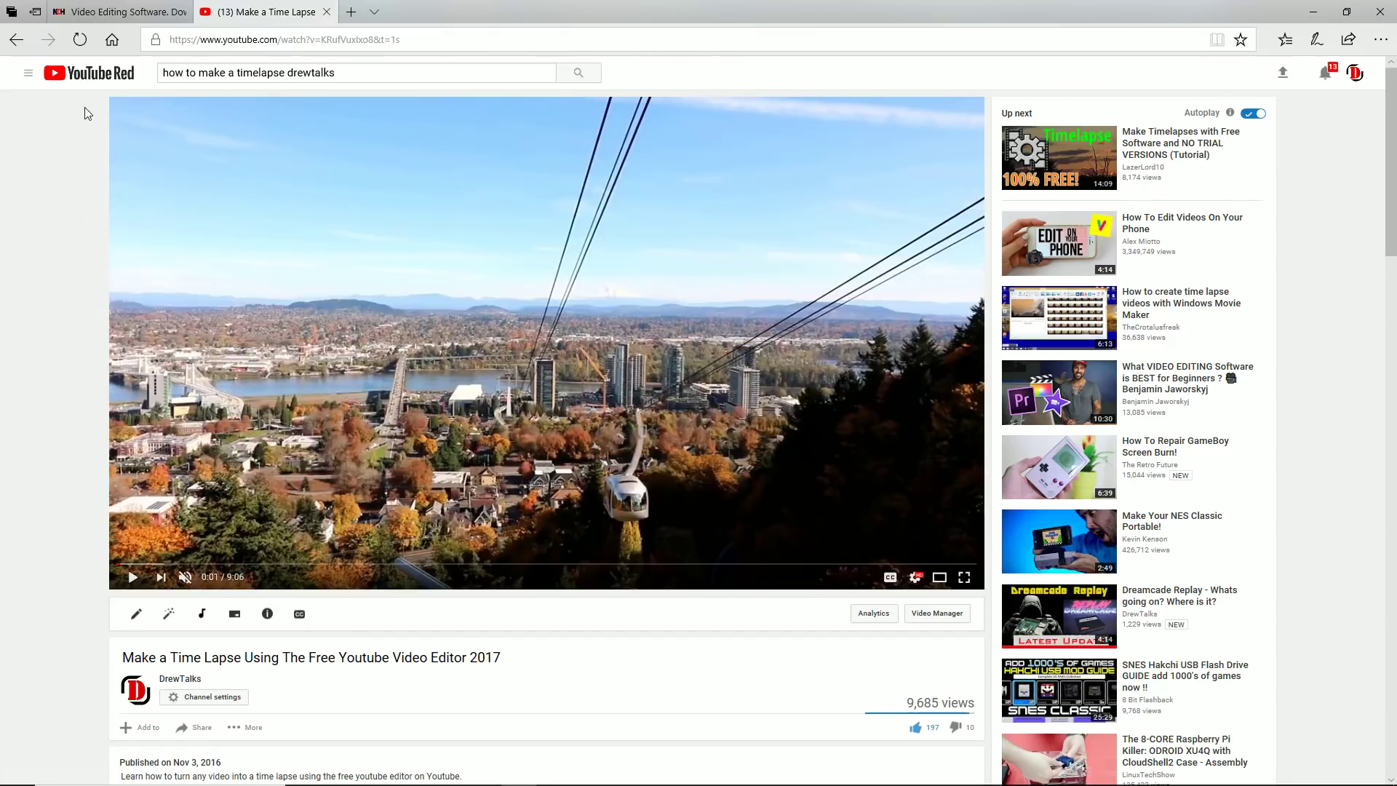
# Navigate from the YouTube watch page through My channel and Creator Studio to the Audio Library.
pyautogui.click(29, 73)
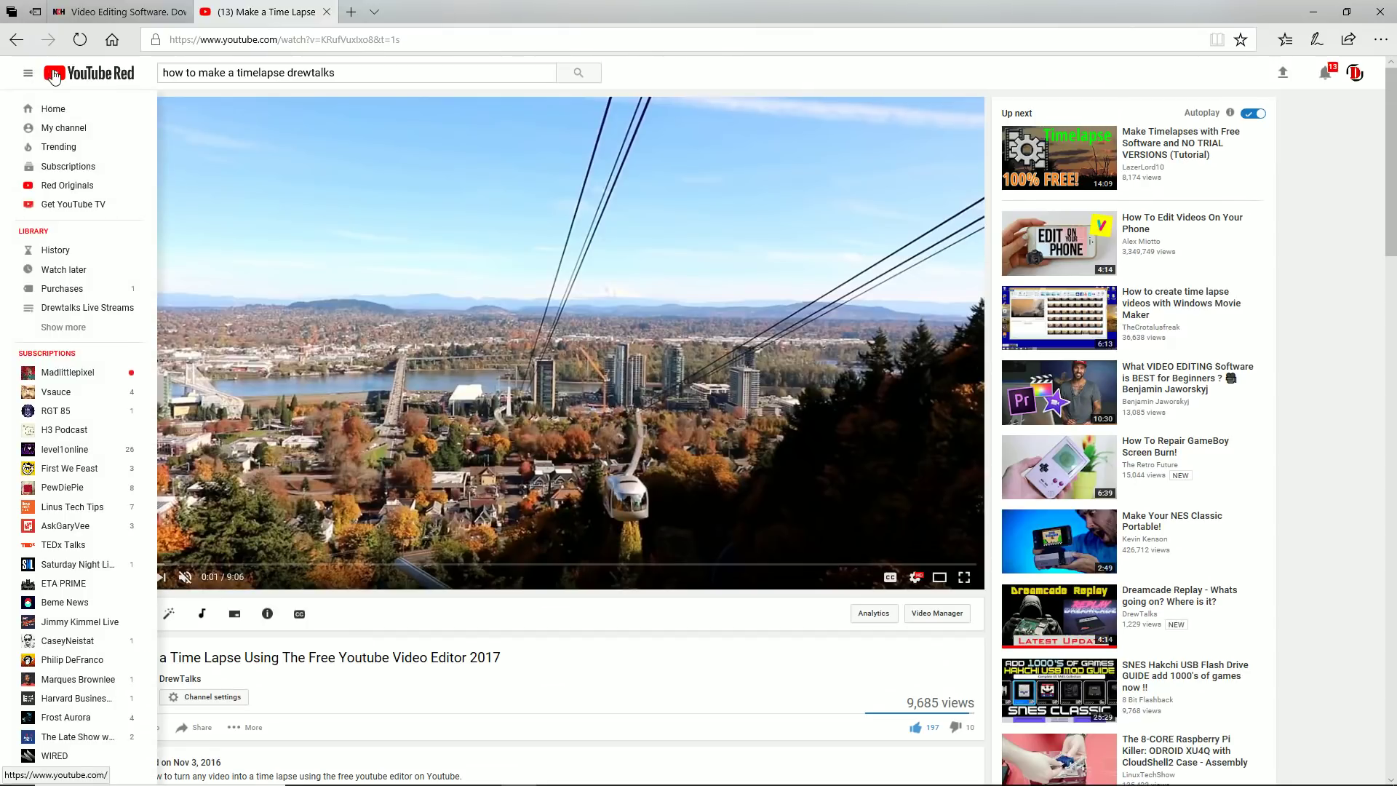
pyautogui.click(73, 129)
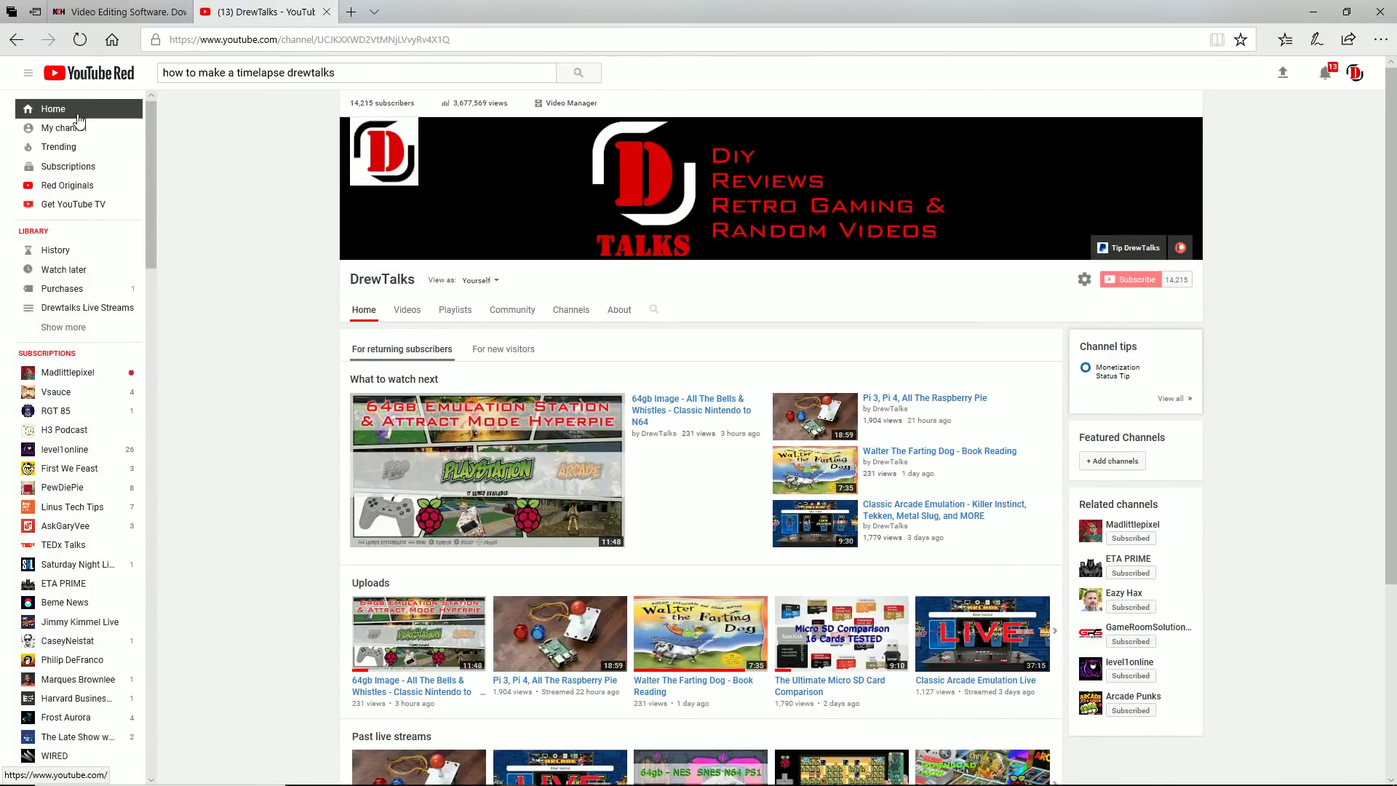
pyautogui.click(385, 102)
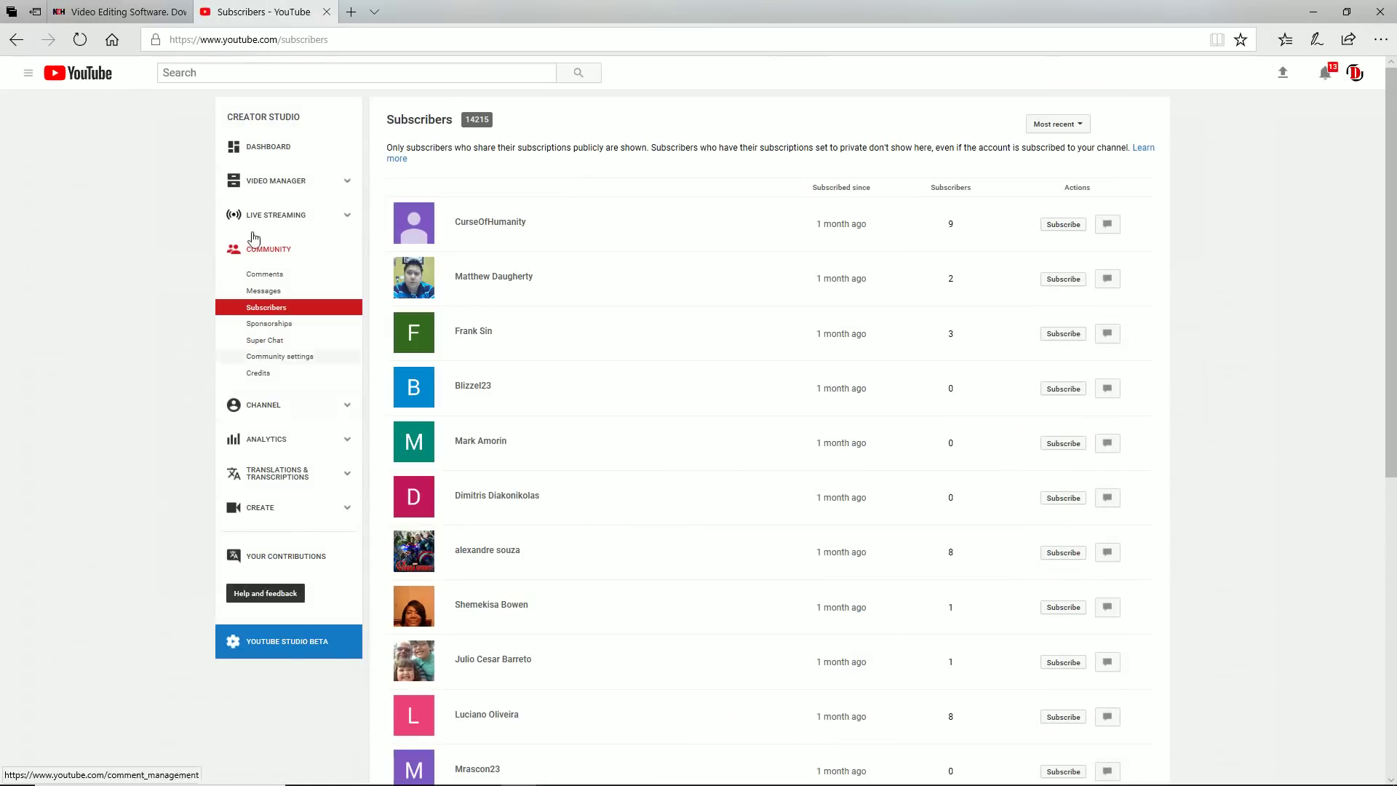
pyautogui.click(250, 524)
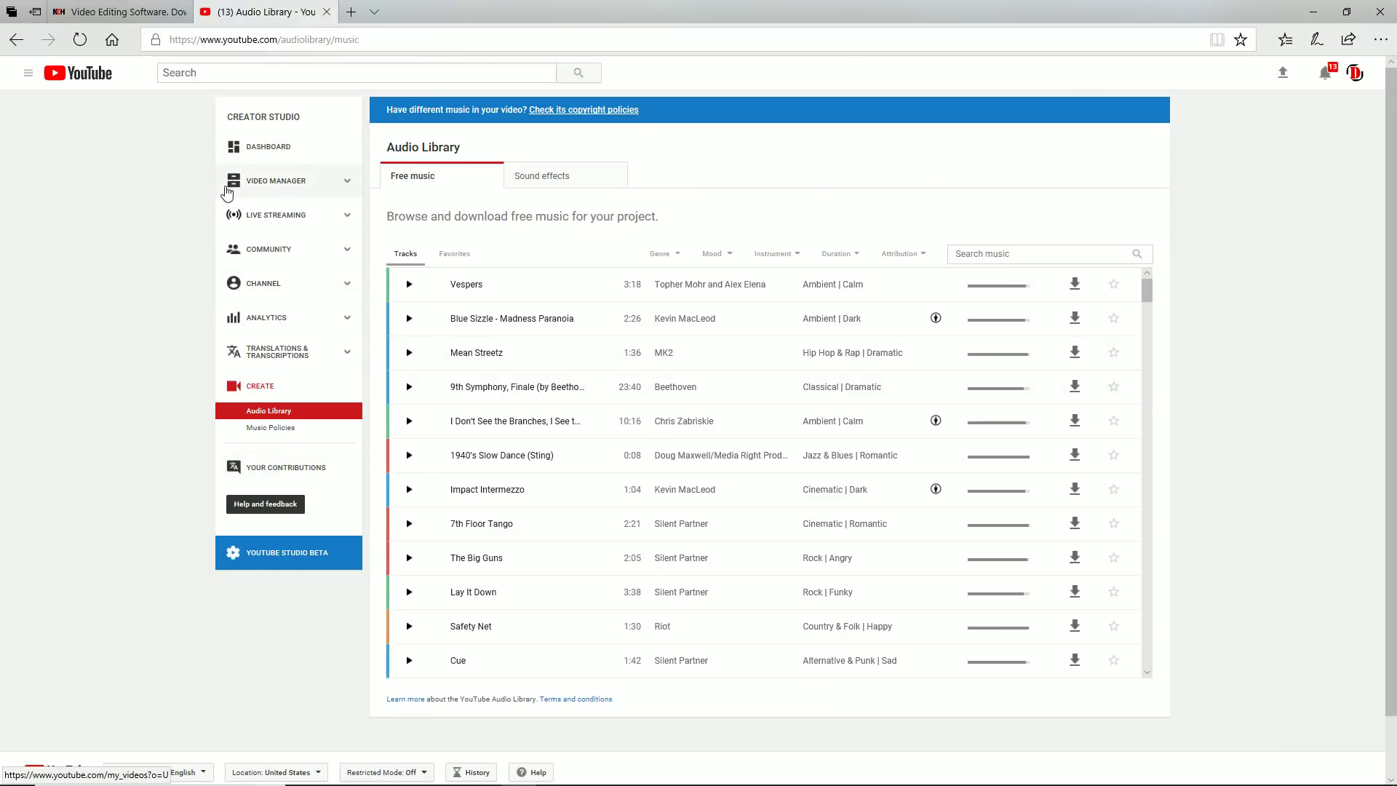
pyautogui.click(337, 551)
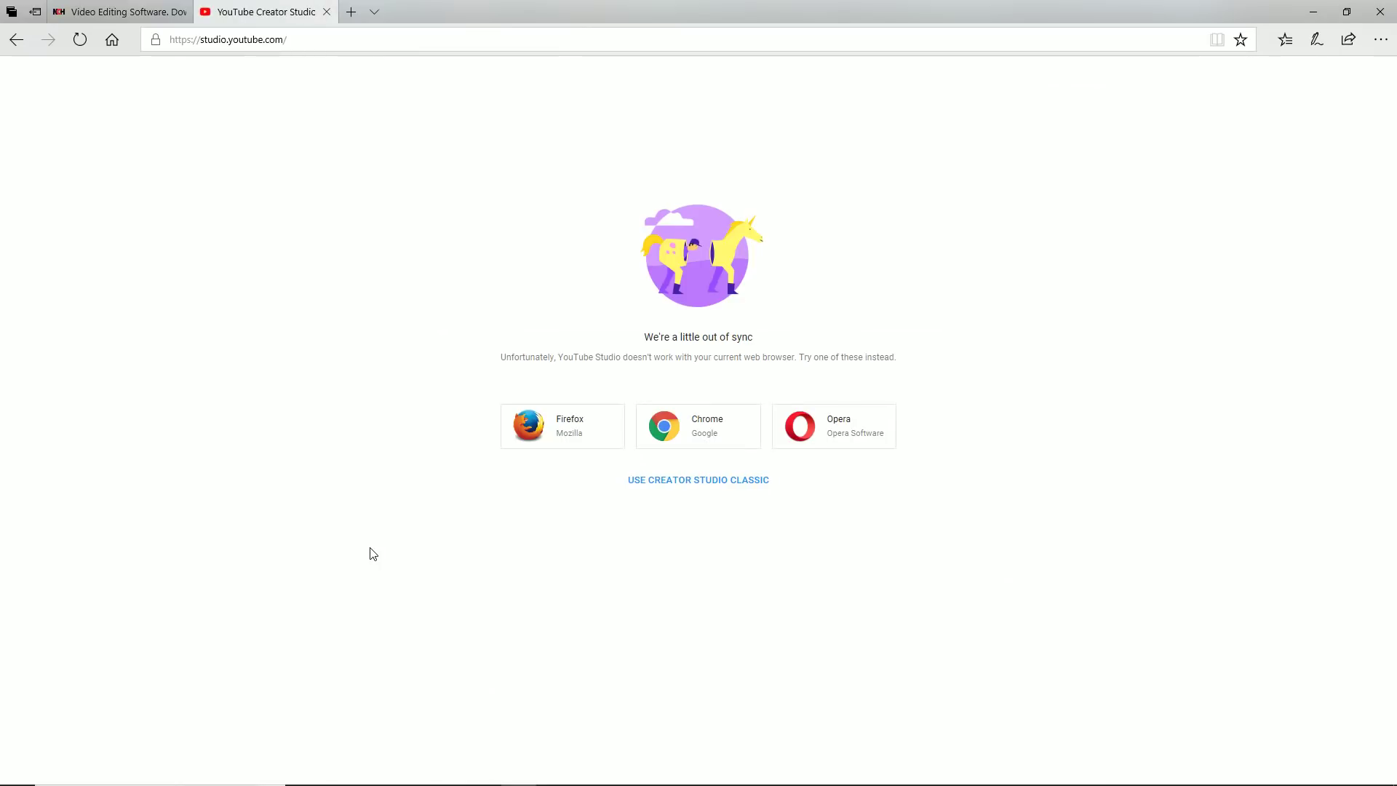
pyautogui.hotkey('alt', 'Left')
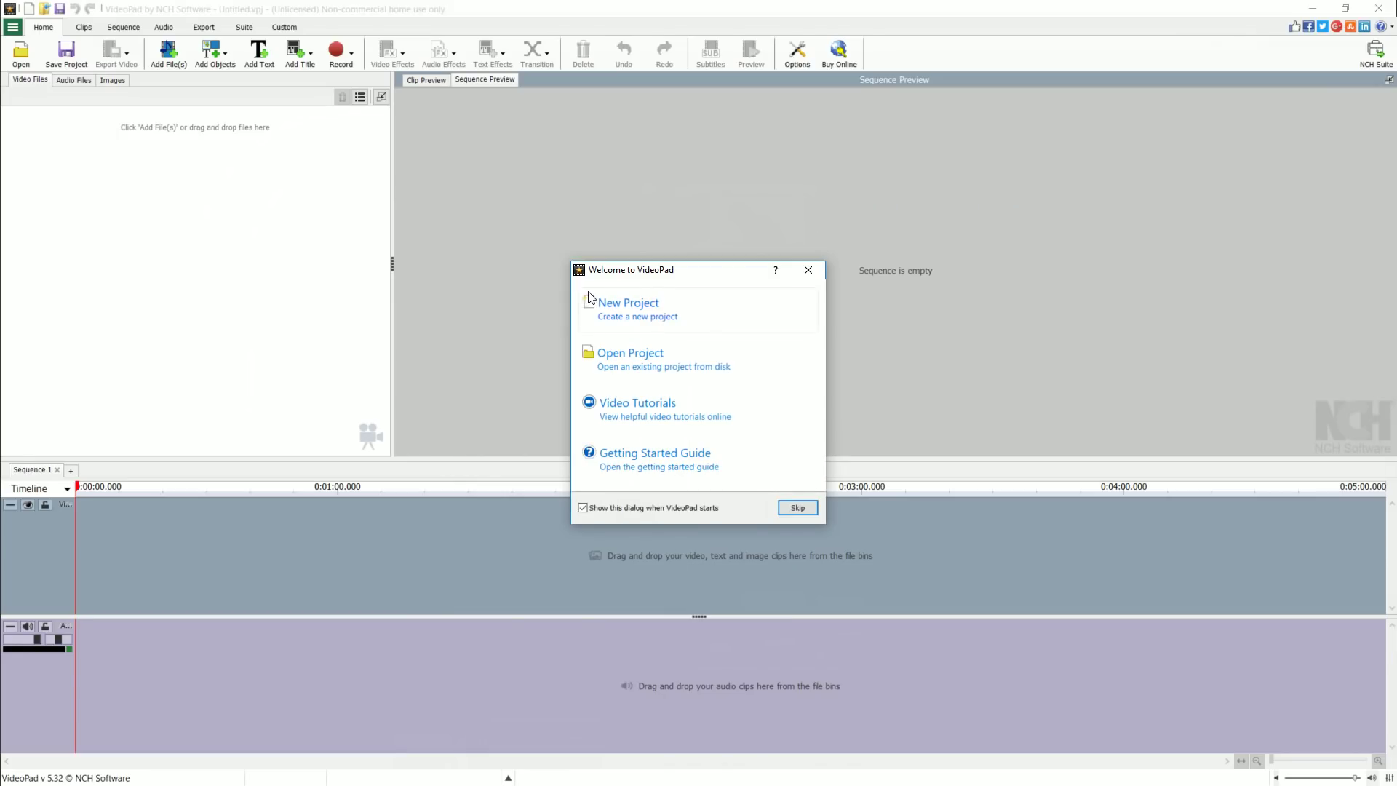
# Start a new empty VideoPad project and bring up the File Explorer New folder of clips.
pyautogui.click(640, 317)
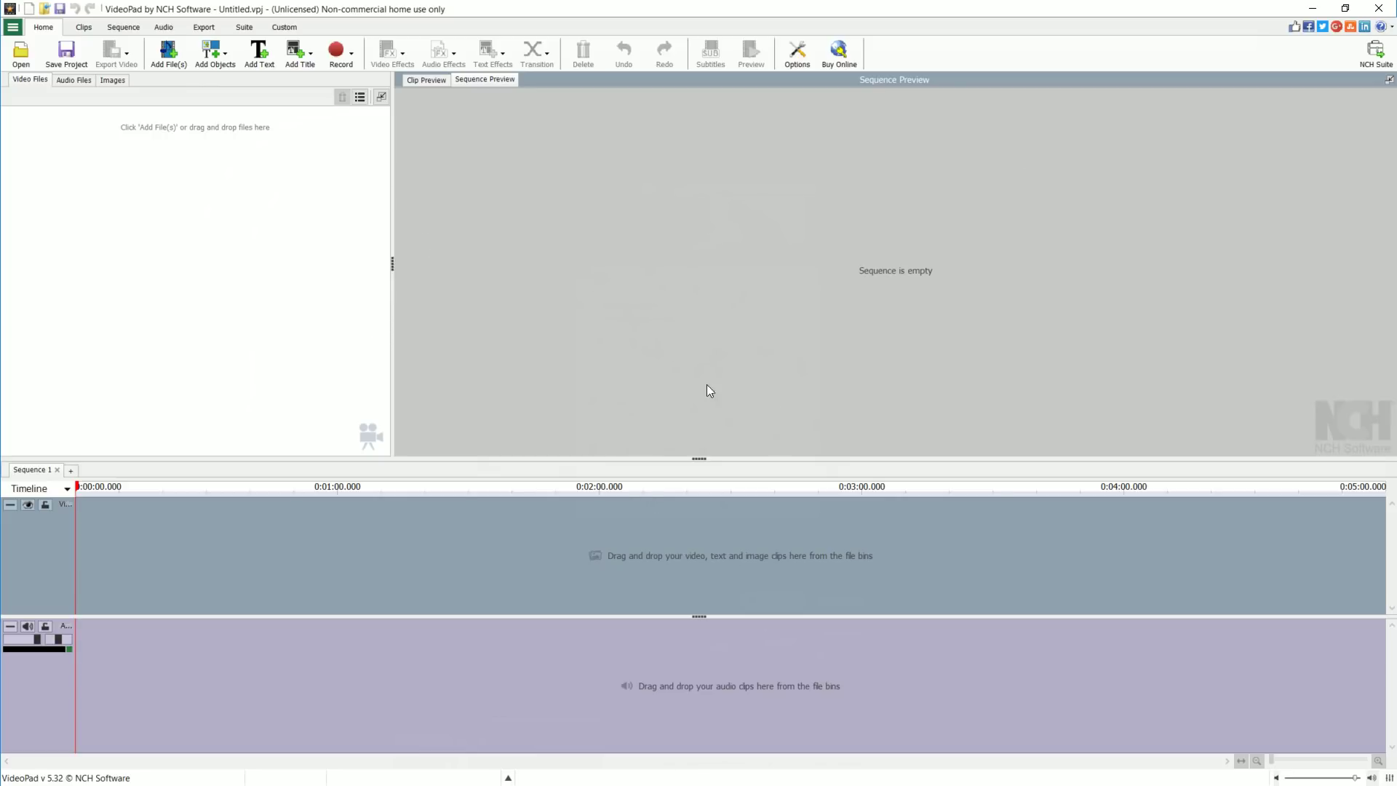
pyautogui.hotkey('alt', 'Tab')
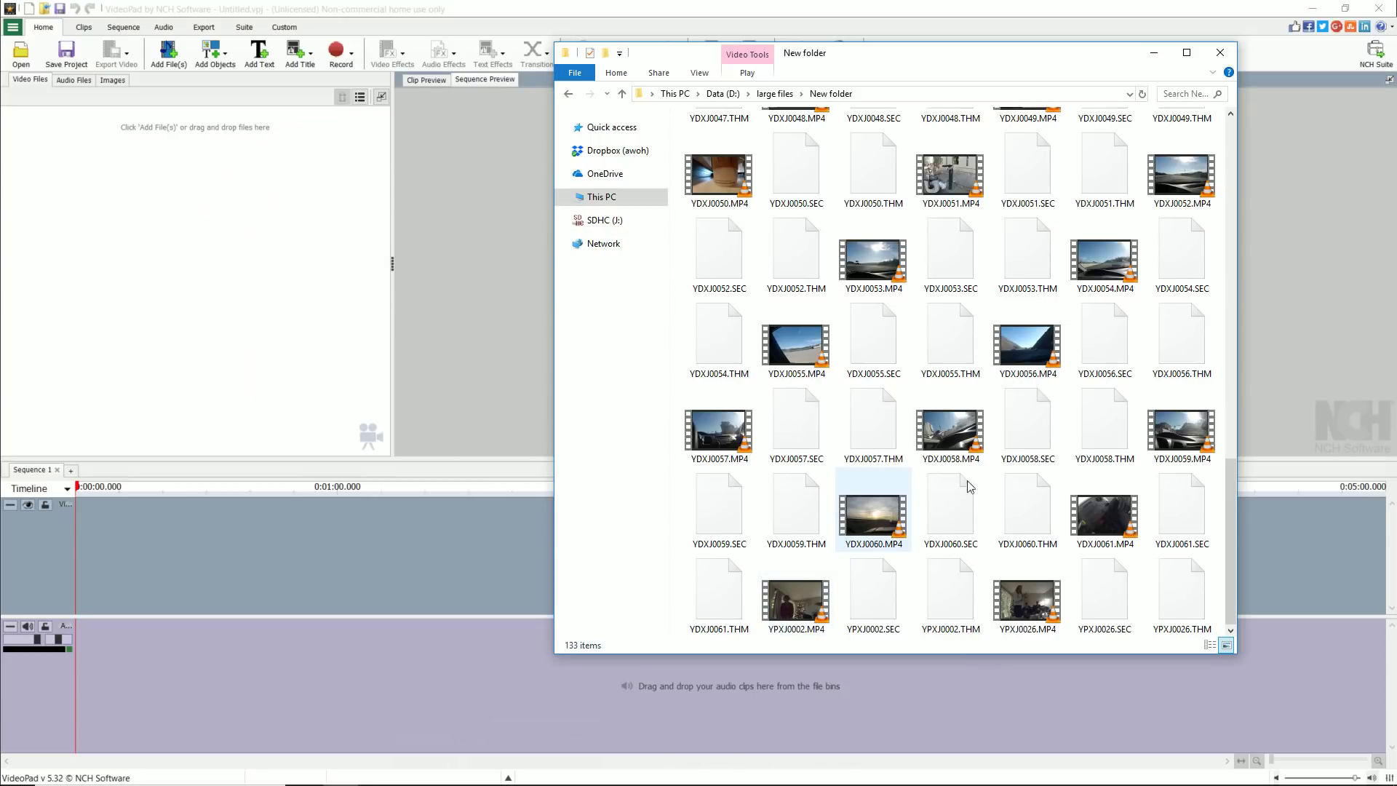
# Add YDXJ0060.MP4 and YDXJ0056.MP4 to Video Files and place YDXJ0056.MP4 on the timeline.
pyautogui.moveTo(873, 519); pyautogui.dragTo(262, 218)
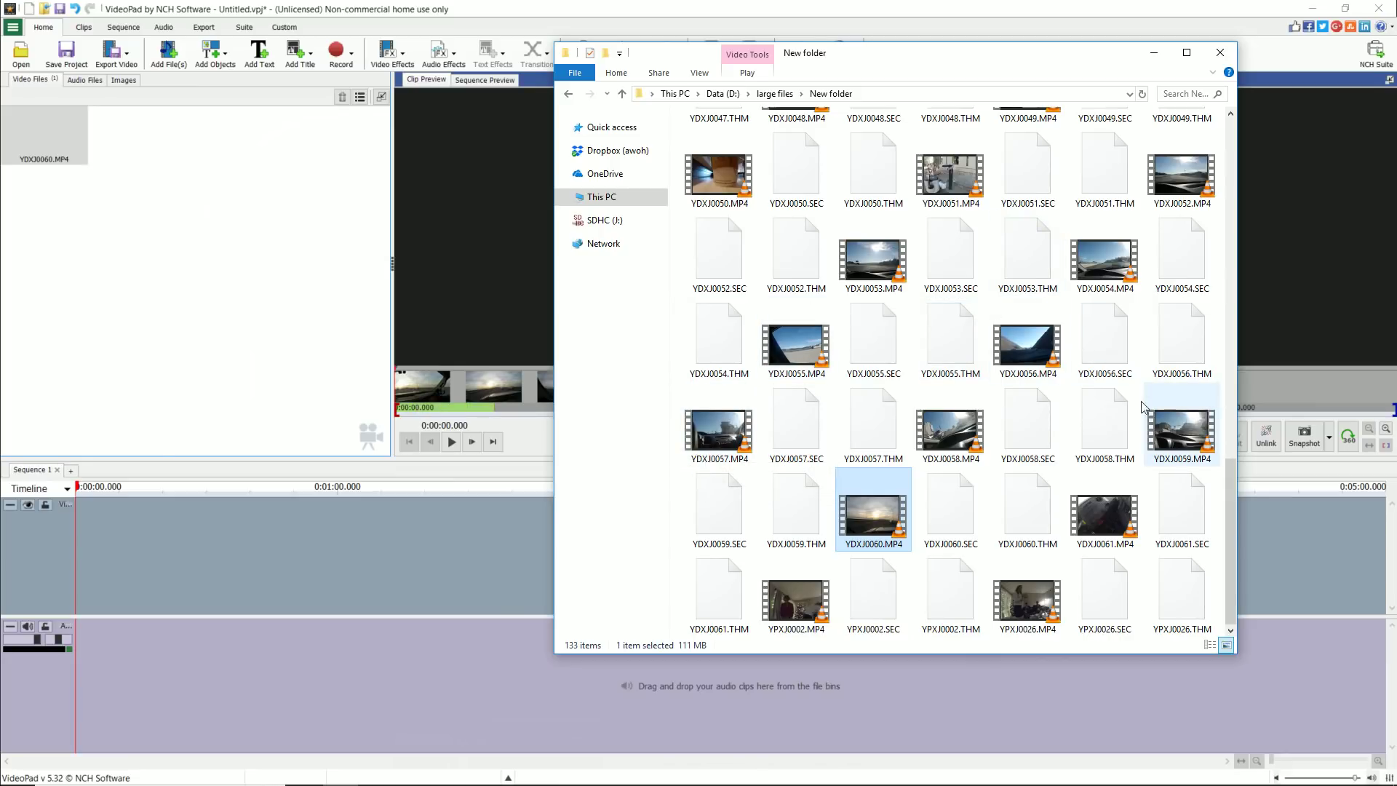
pyautogui.moveTo(1018, 366); pyautogui.dragTo(252, 193)
pyautogui.moveTo(46, 136); pyautogui.dragTo(124, 553)
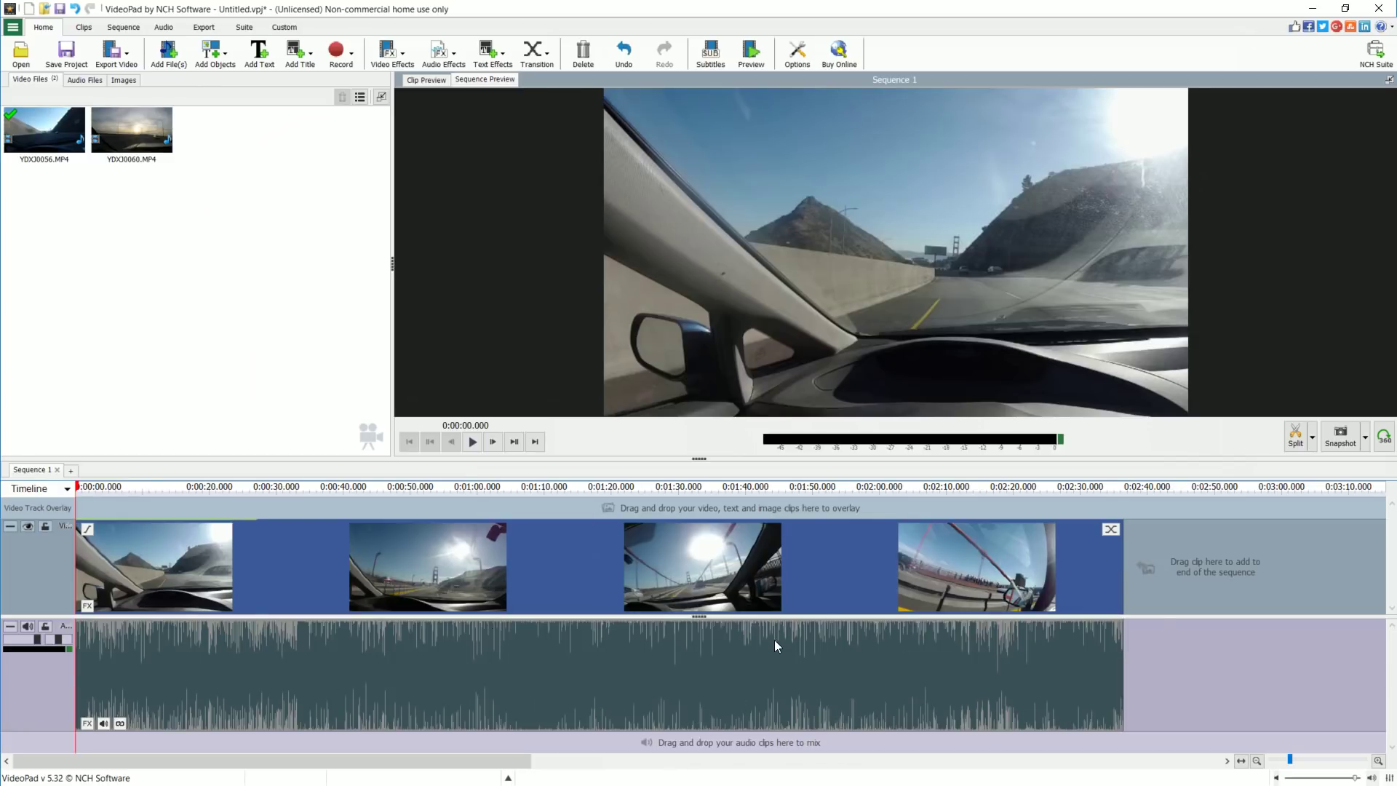
# Unlink YDXJ0056.MP4's audio from its video and delete it, keeping only the video.
pyautogui.click(269, 659)
pyautogui.press('Delete')
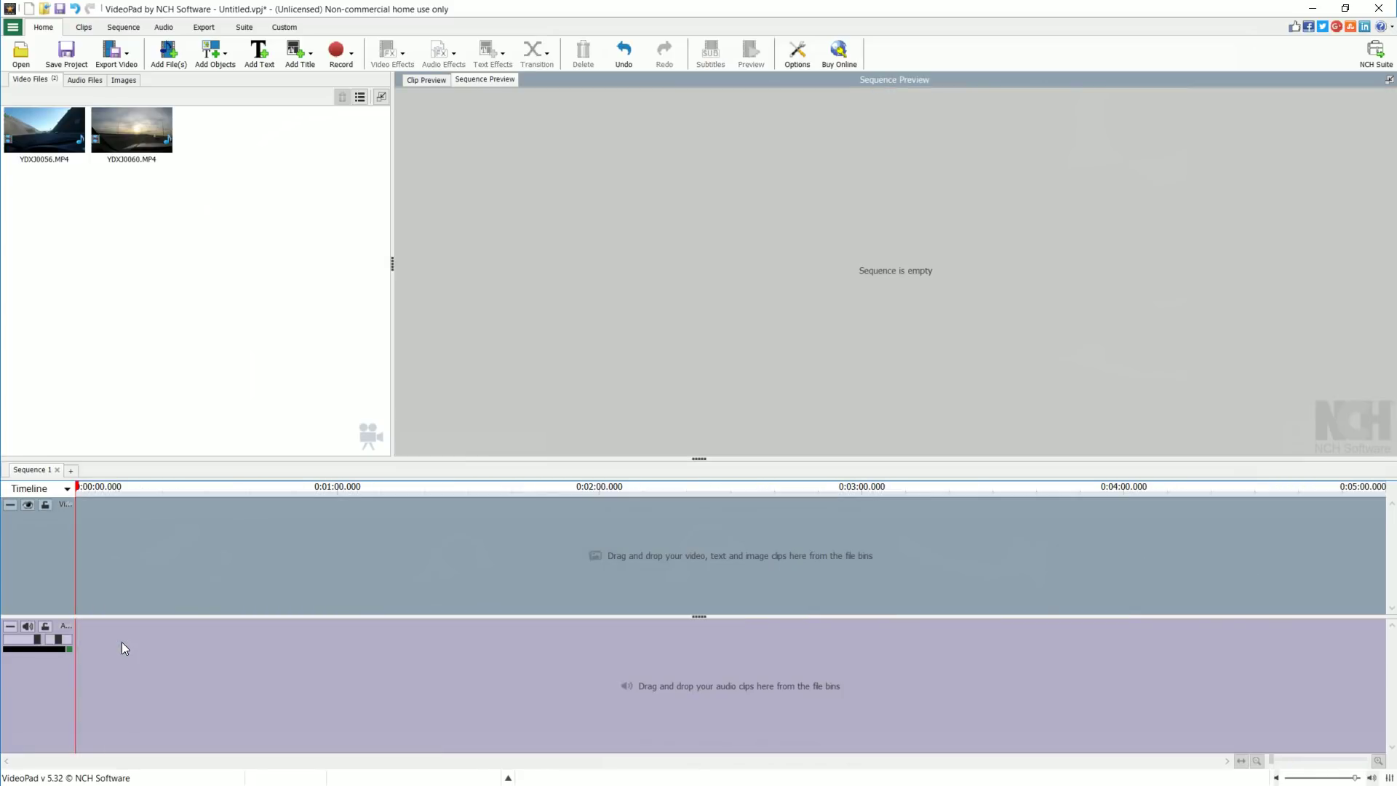
pyautogui.hotkey('ctrl', 'z')
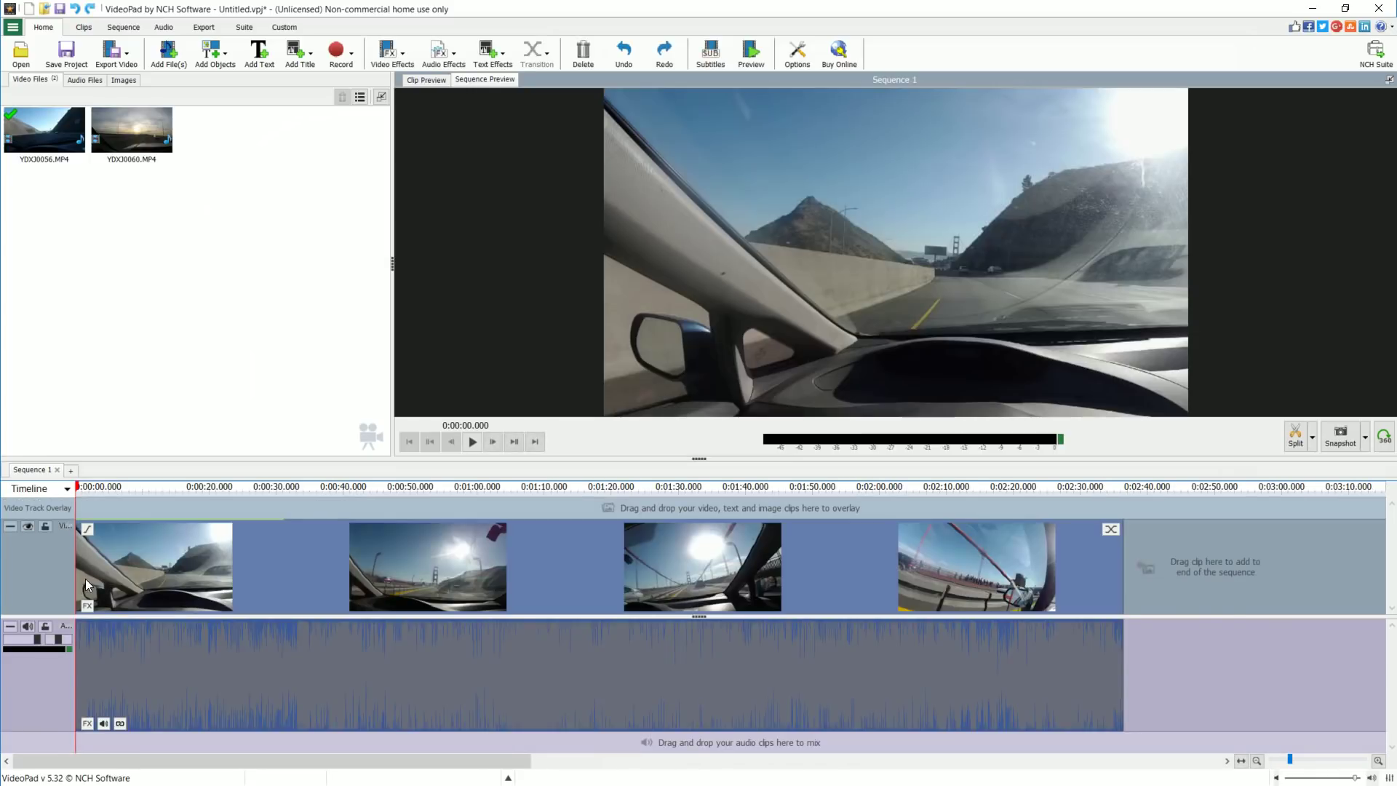
pyautogui.rightClick(500, 683)
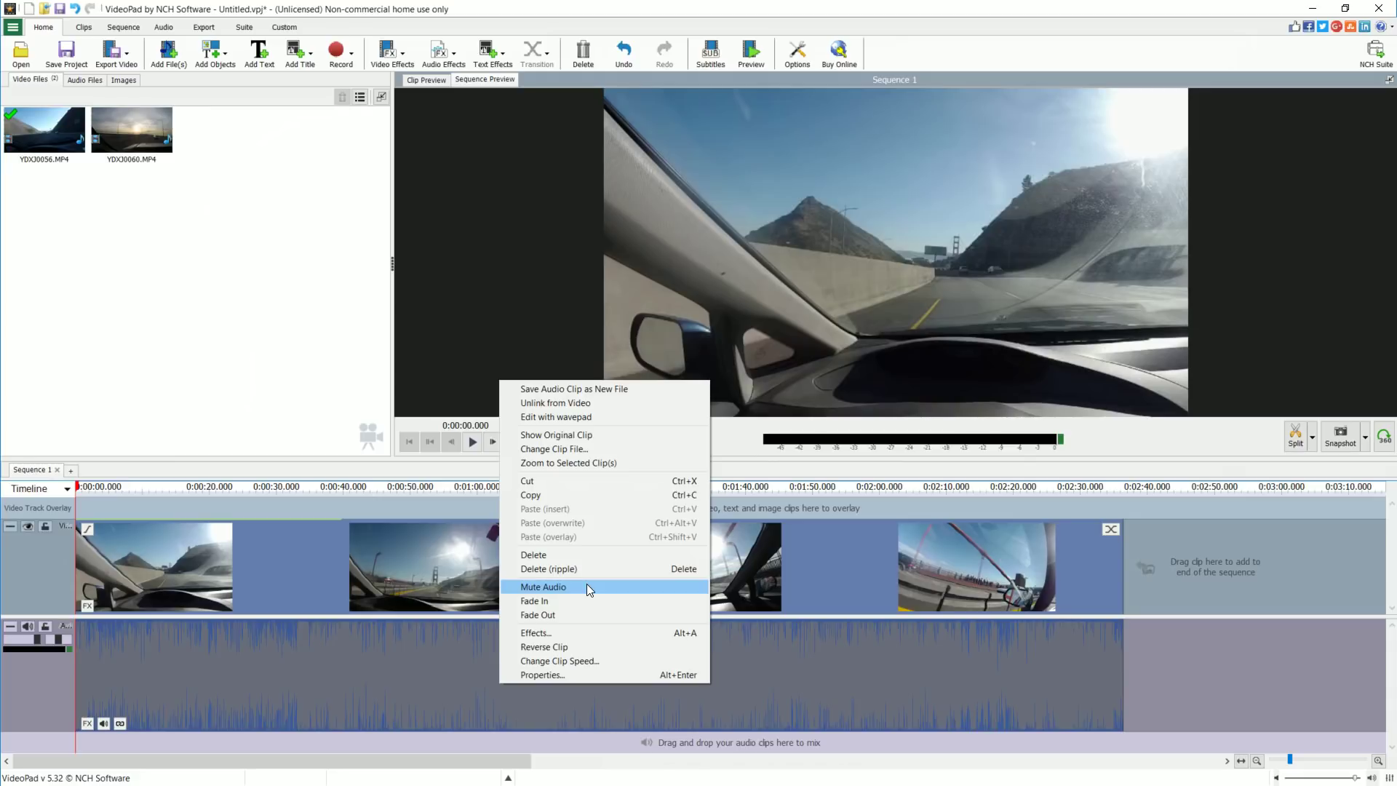
pyautogui.click(575, 404)
pyautogui.click(1156, 693)
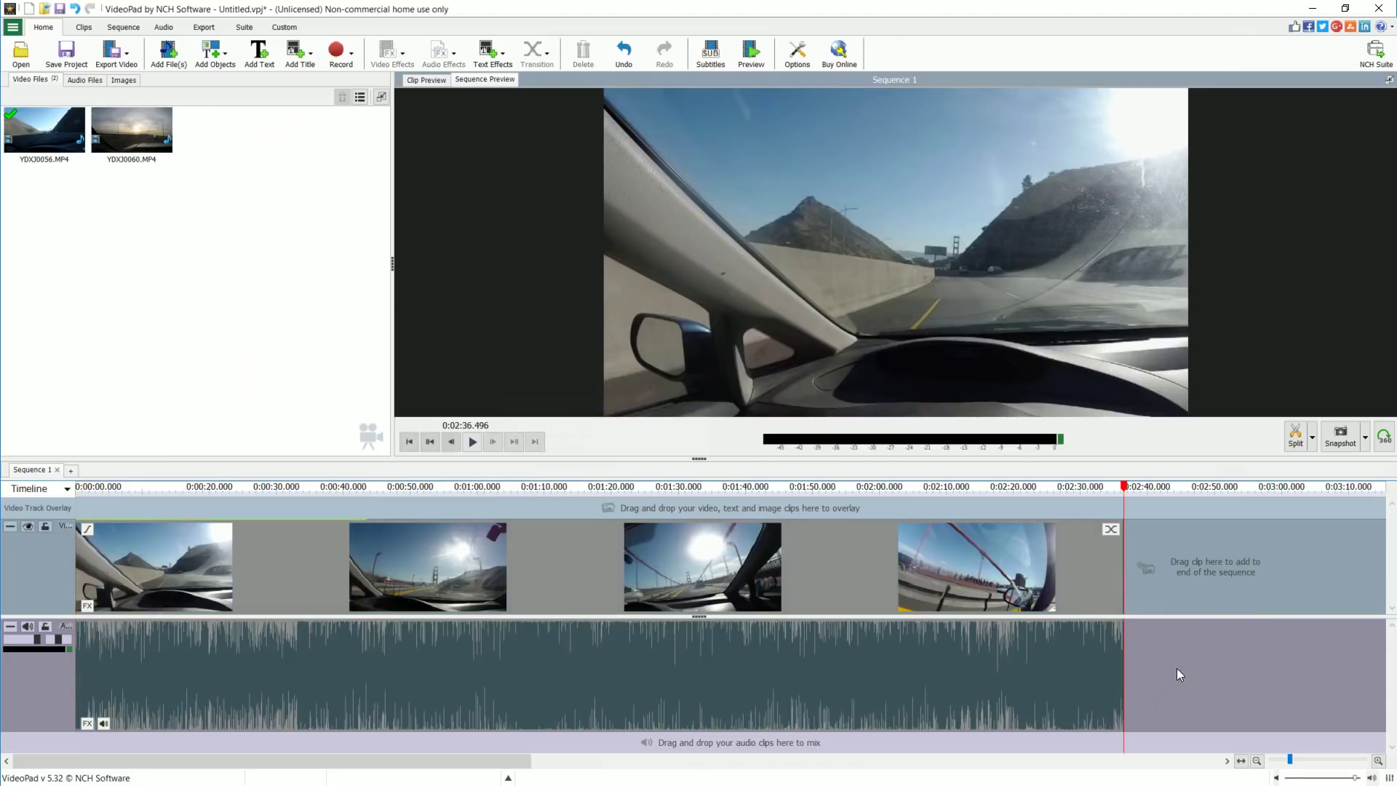
pyautogui.press('Delete')
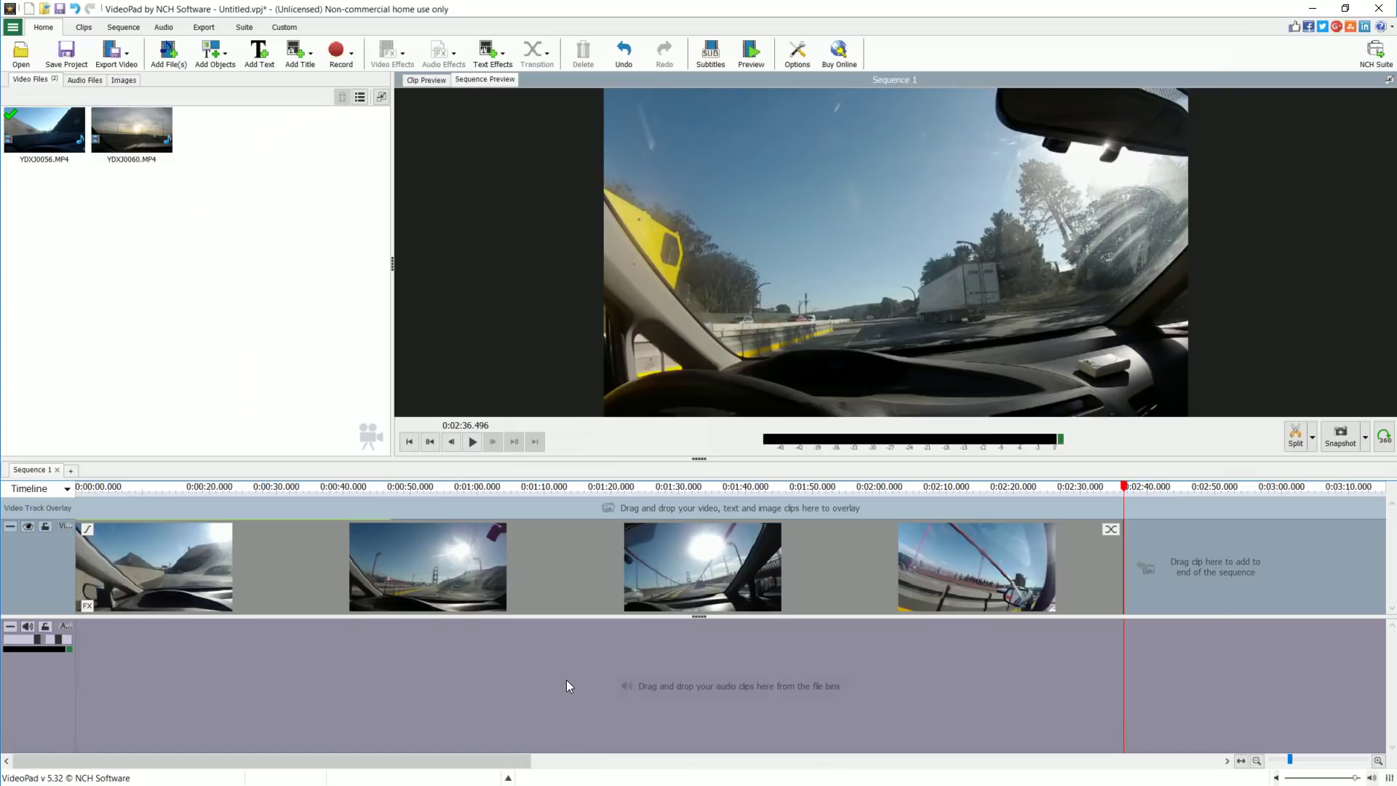
pyautogui.click(304, 569)
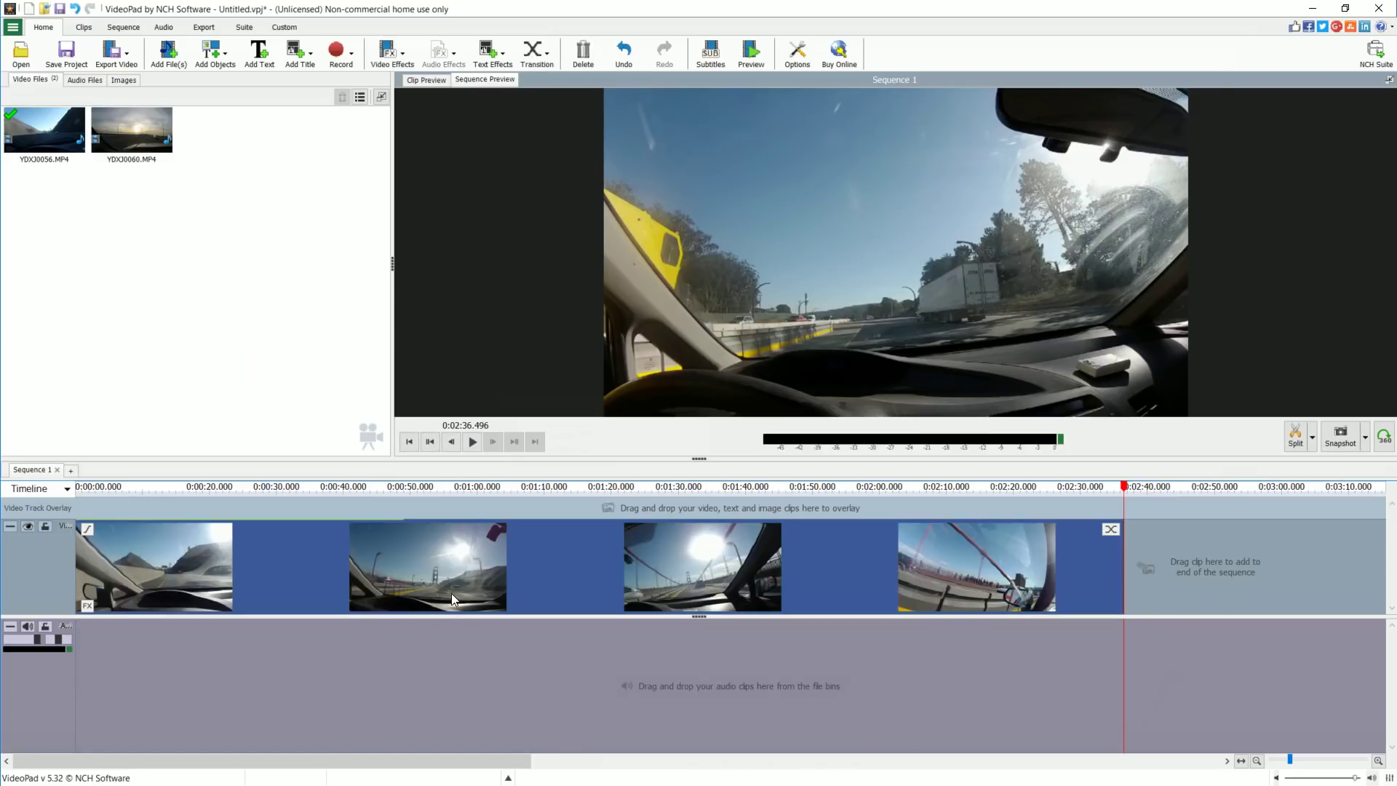
# Change YDXJ0056.MP4's clip speed to 1000%, shrinking it to about 15.6 seconds.
pyautogui.rightClick(503, 615)
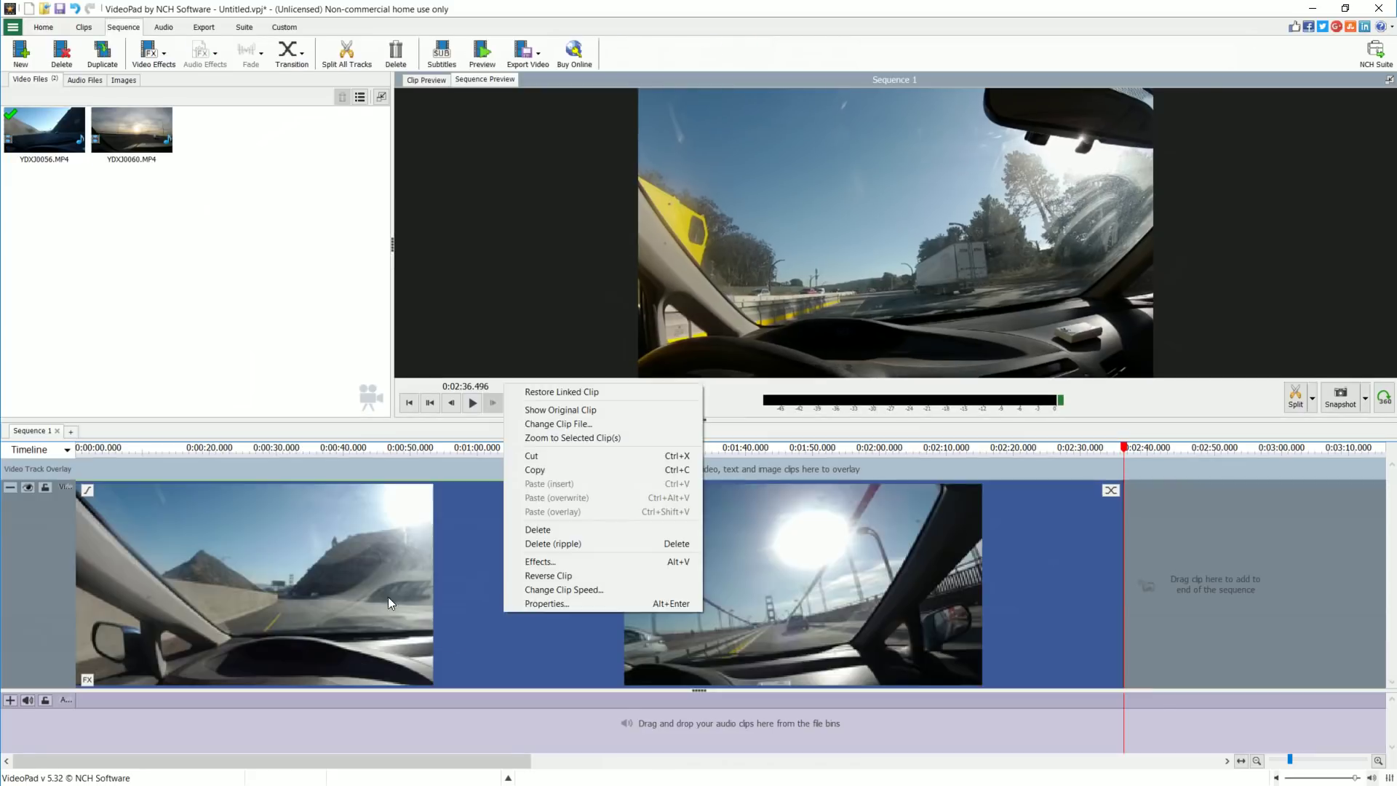
pyautogui.rightClick(347, 575)
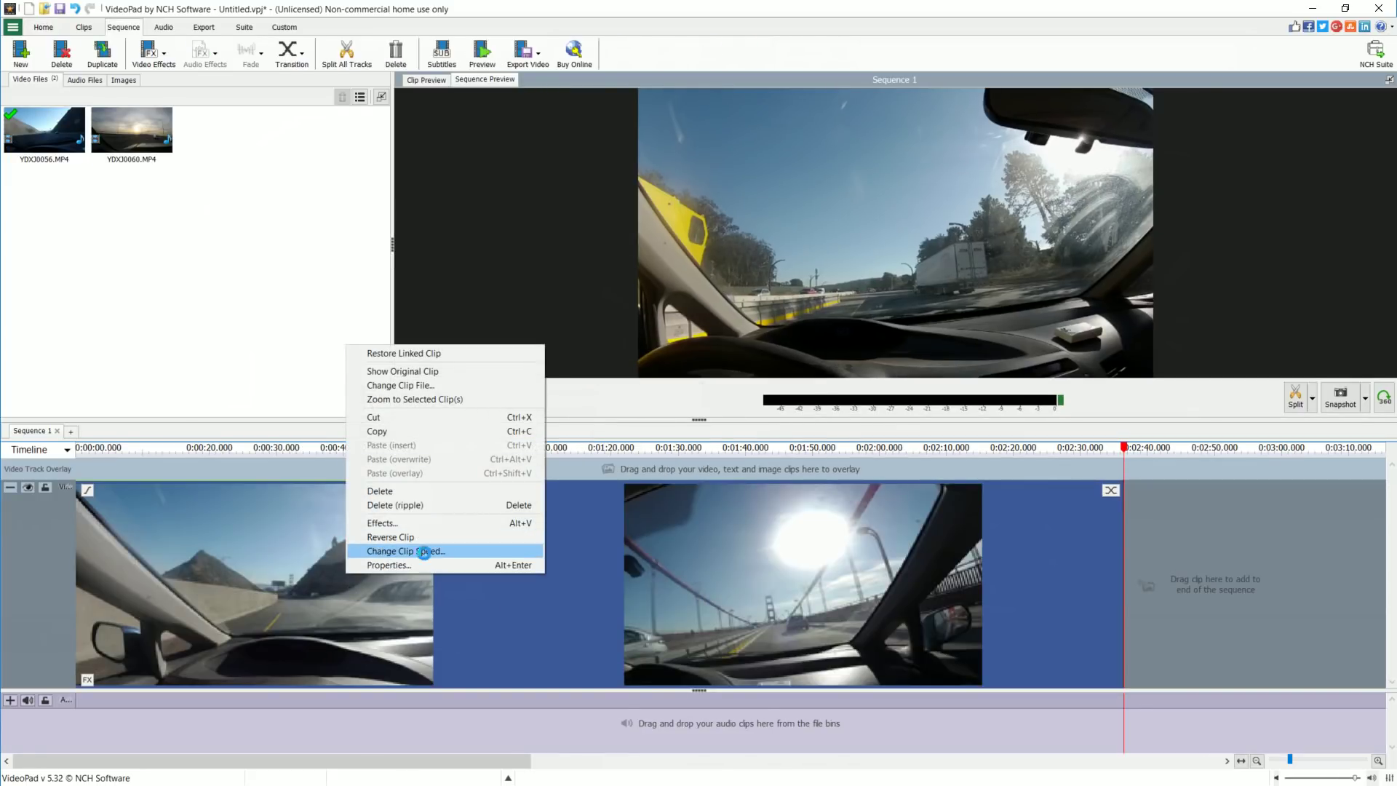
pyautogui.click(429, 551)
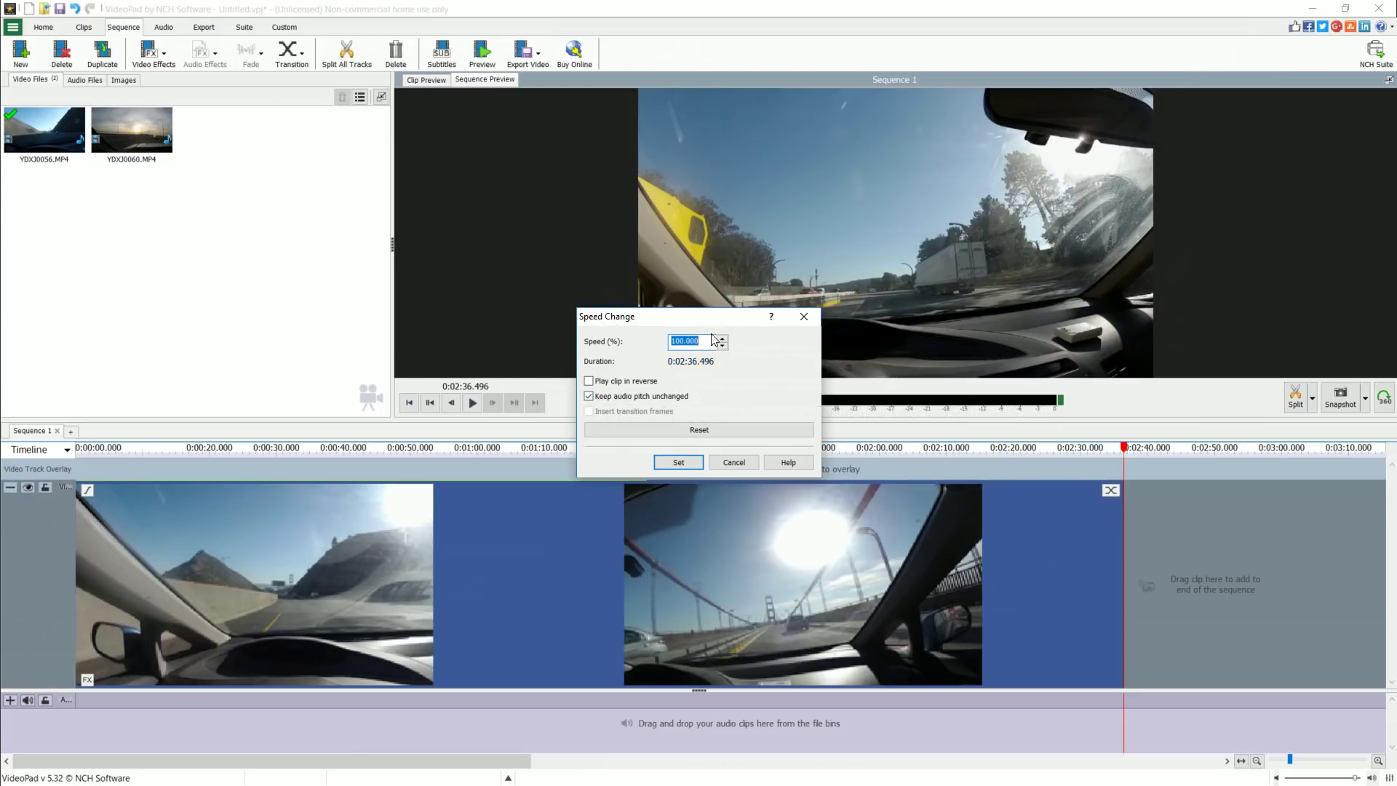
pyautogui.write('500')
pyautogui.moveTo(702, 341); pyautogui.dragTo(599, 362)
pyautogui.write('600')
pyautogui.write('700')
pyautogui.write('00')
pyautogui.write('00')
pyautogui.click(692, 460)
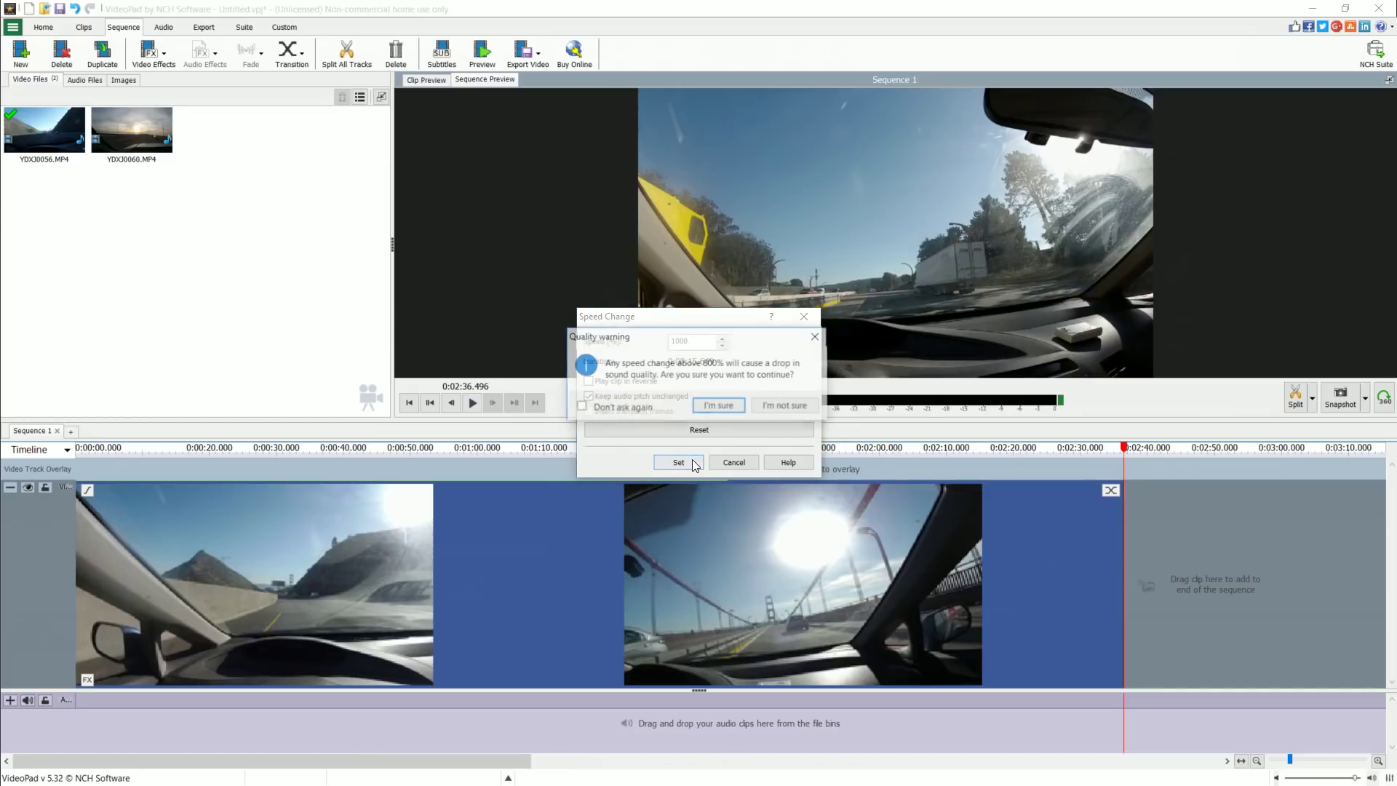
pyautogui.click(731, 407)
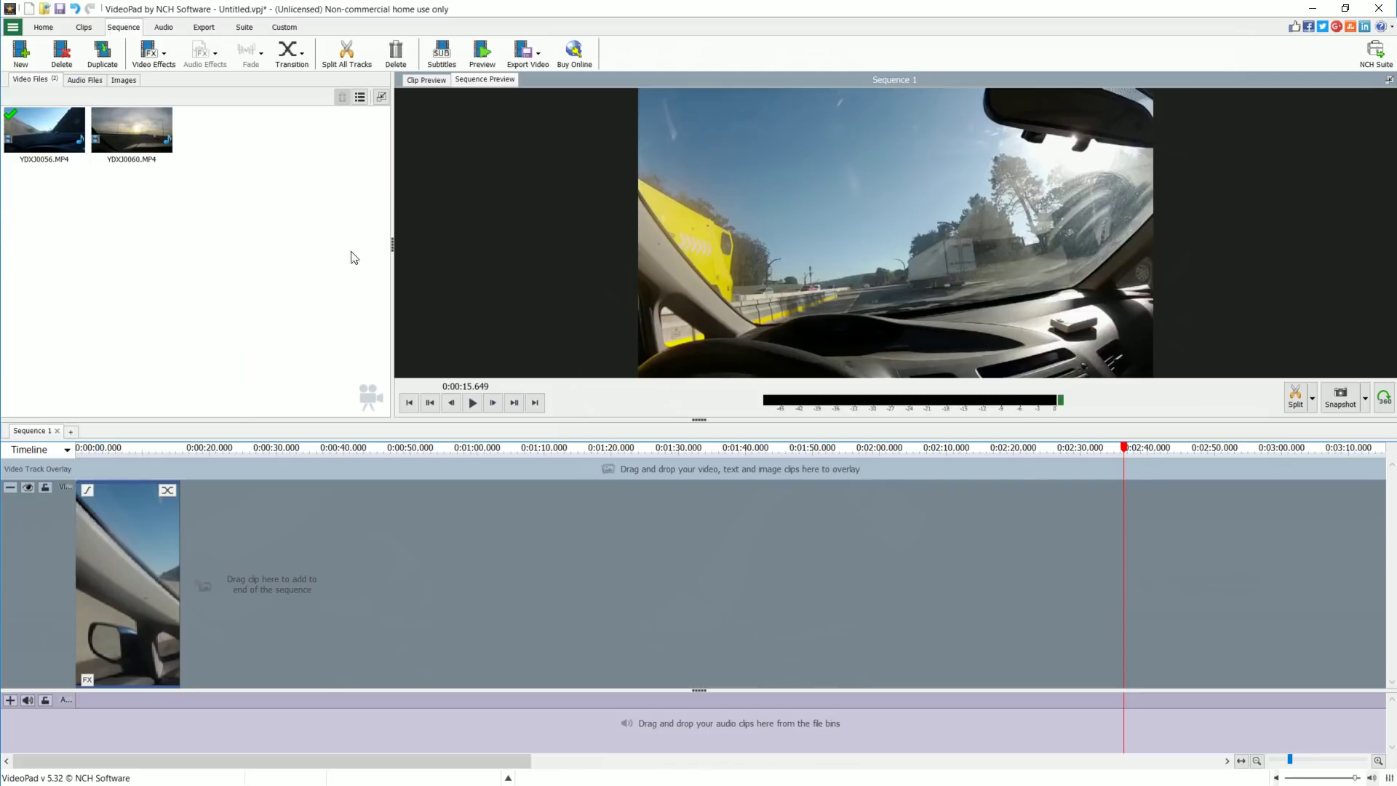
# Export the sequence as an HD 1080p MP4 at 29.97 fps to D:\Videos.
pyautogui.click(538, 59)
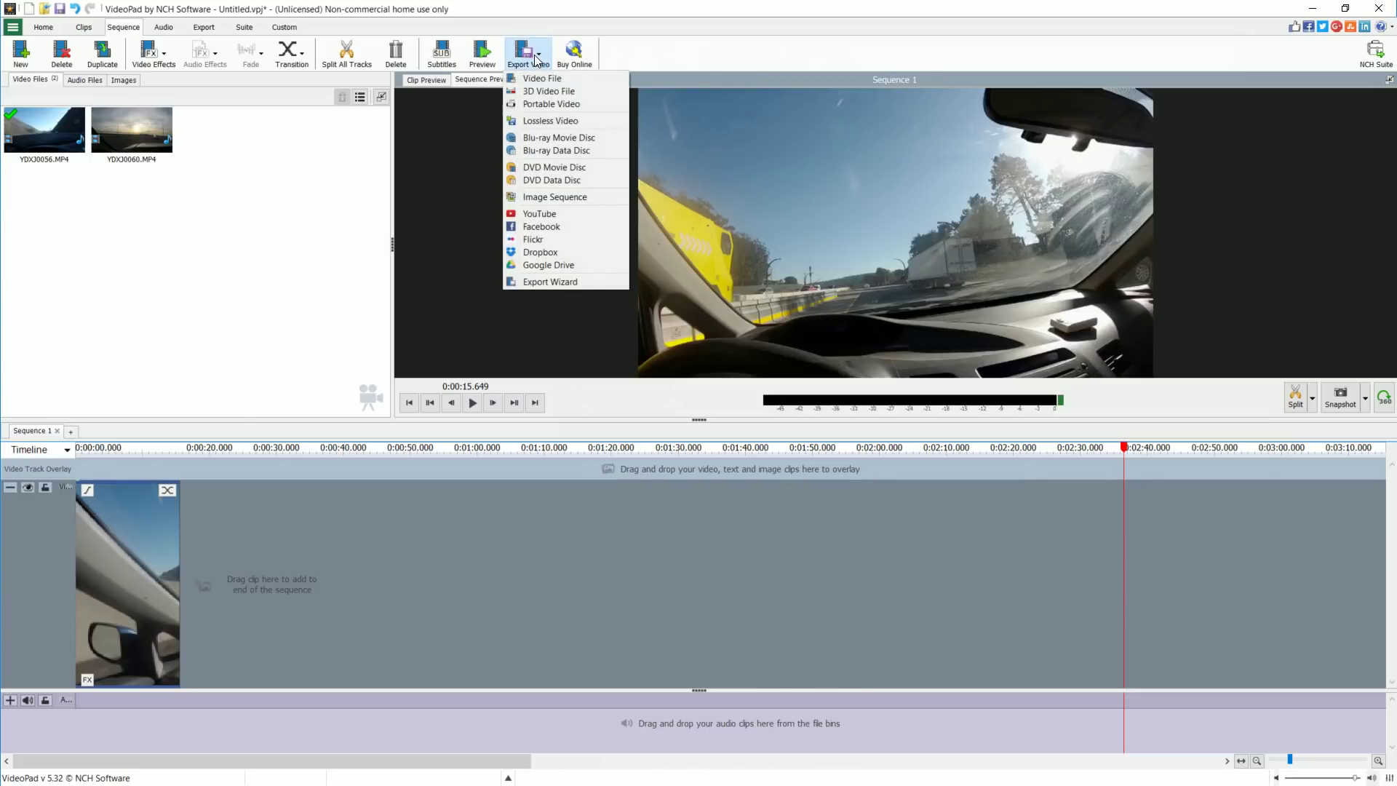
pyautogui.click(584, 77)
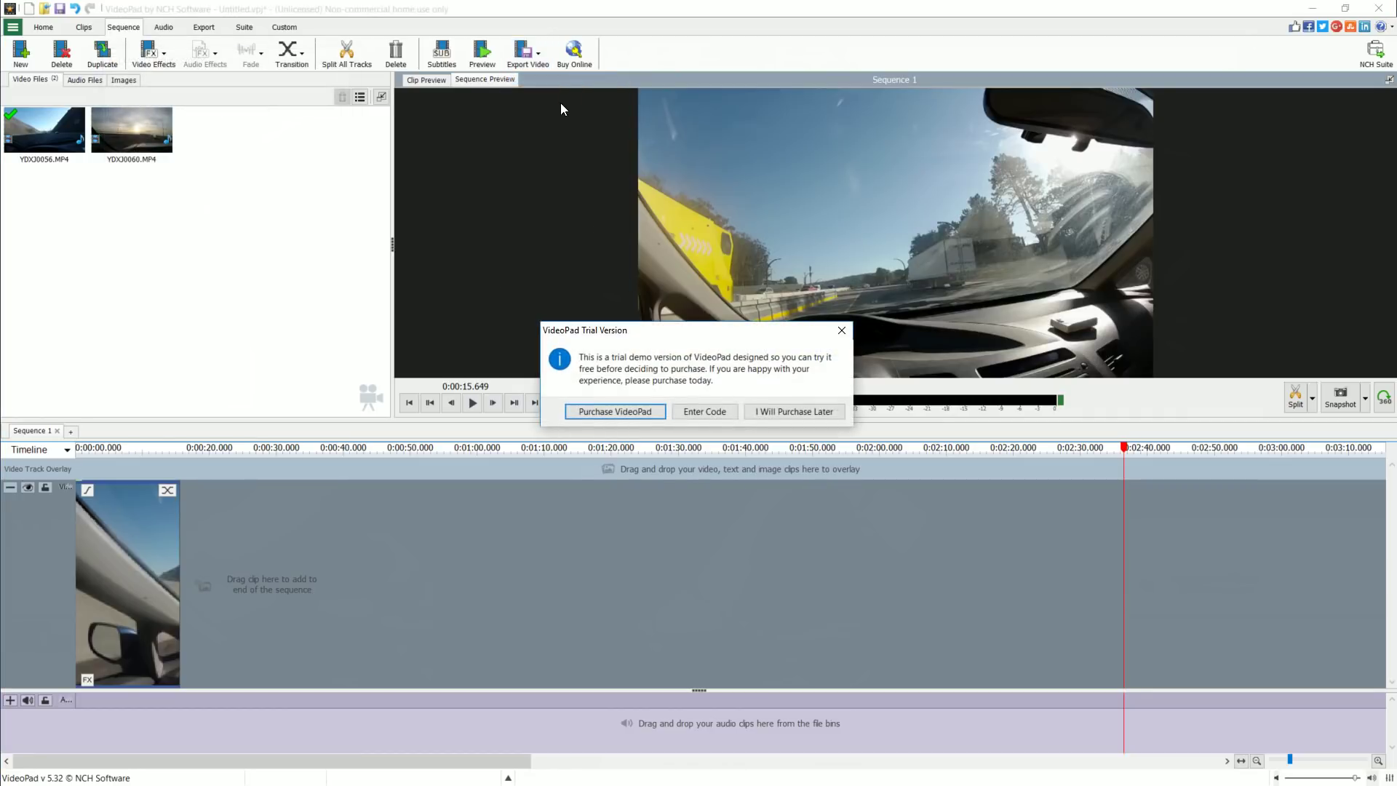
pyautogui.click(788, 412)
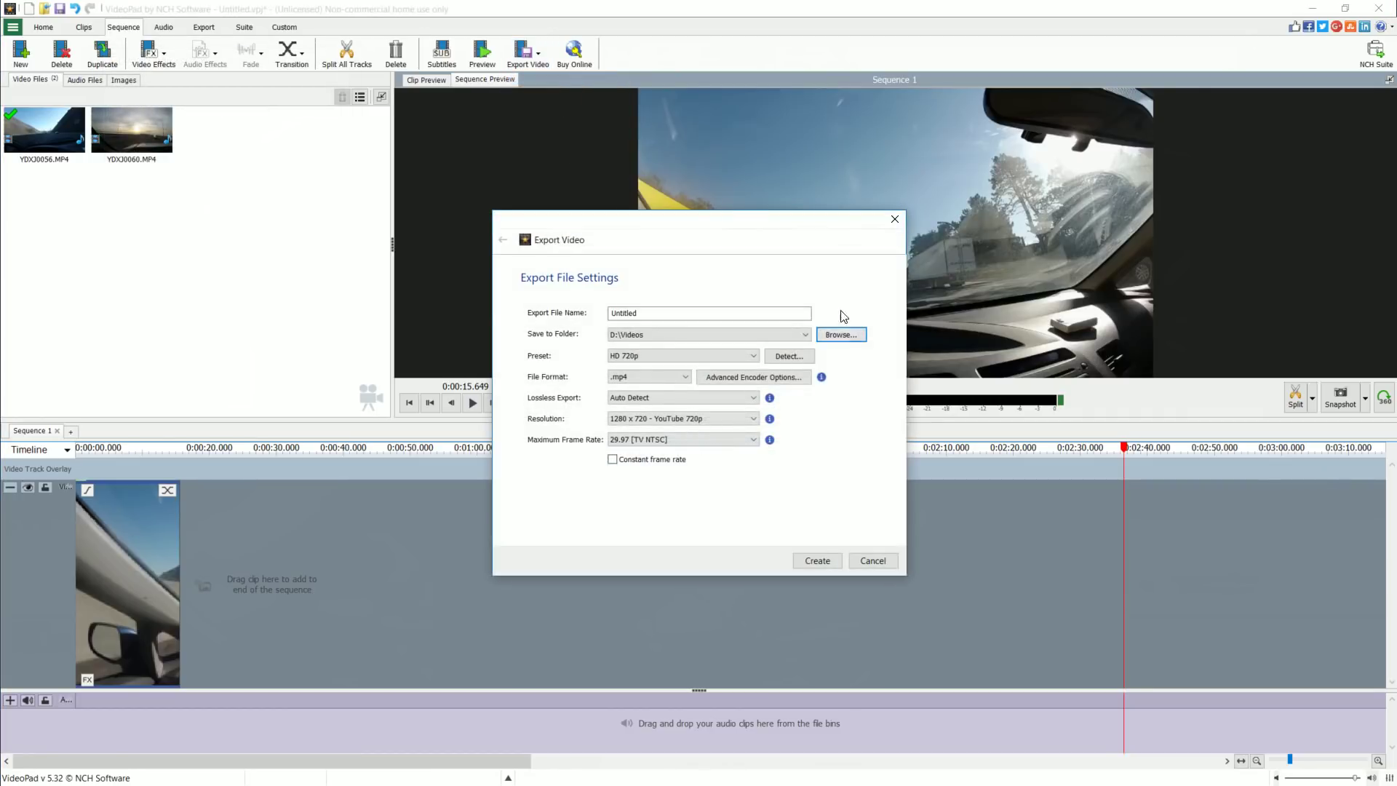
pyautogui.click(675, 355)
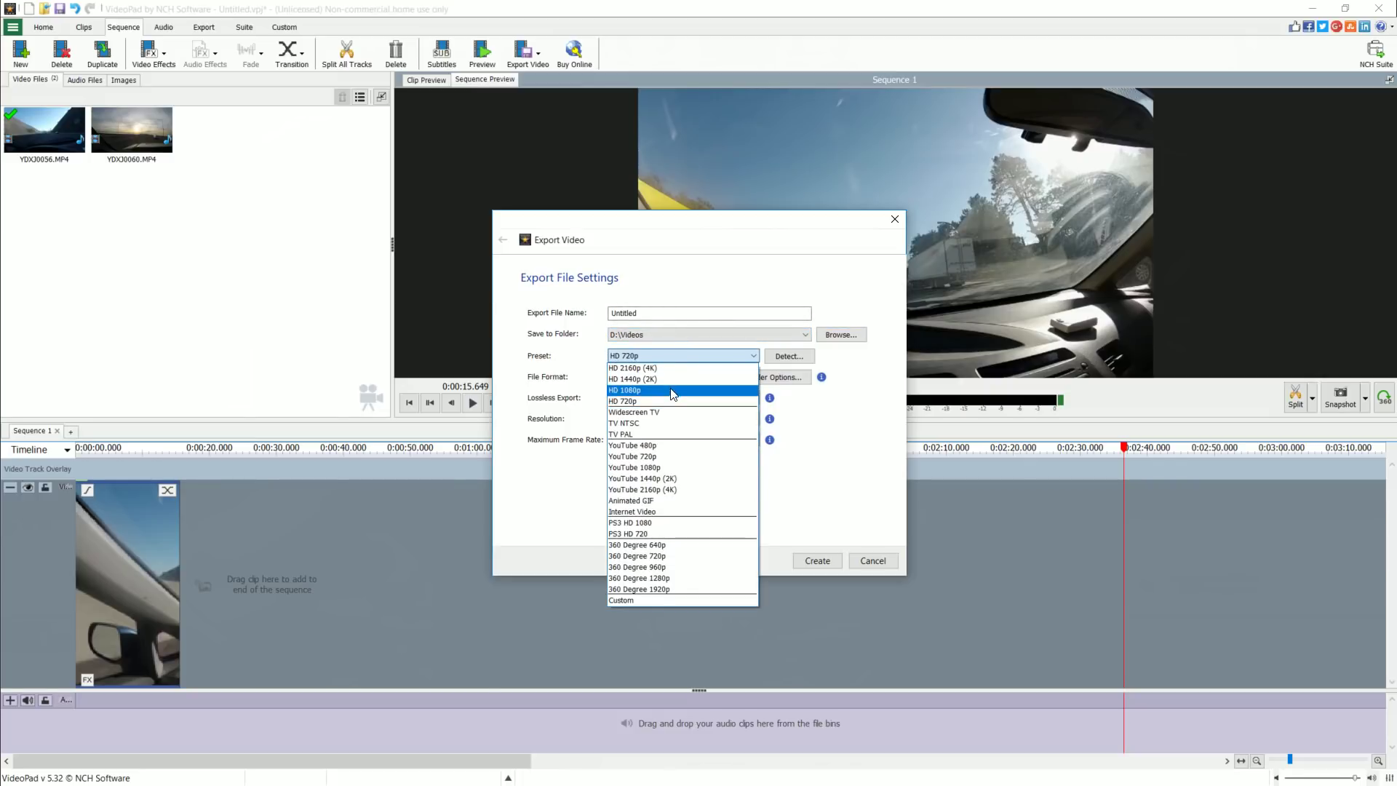
pyautogui.click(670, 390)
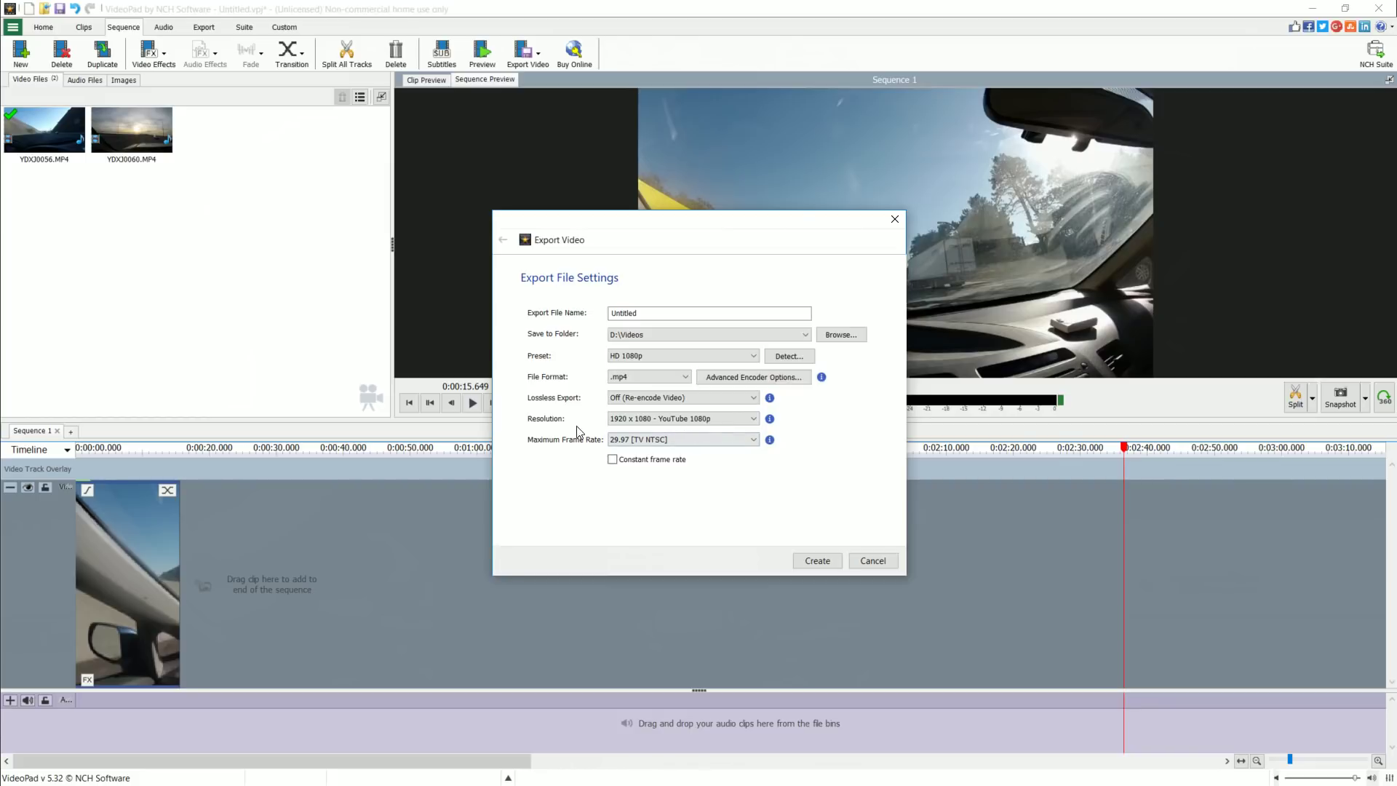
pyautogui.click(641, 440)
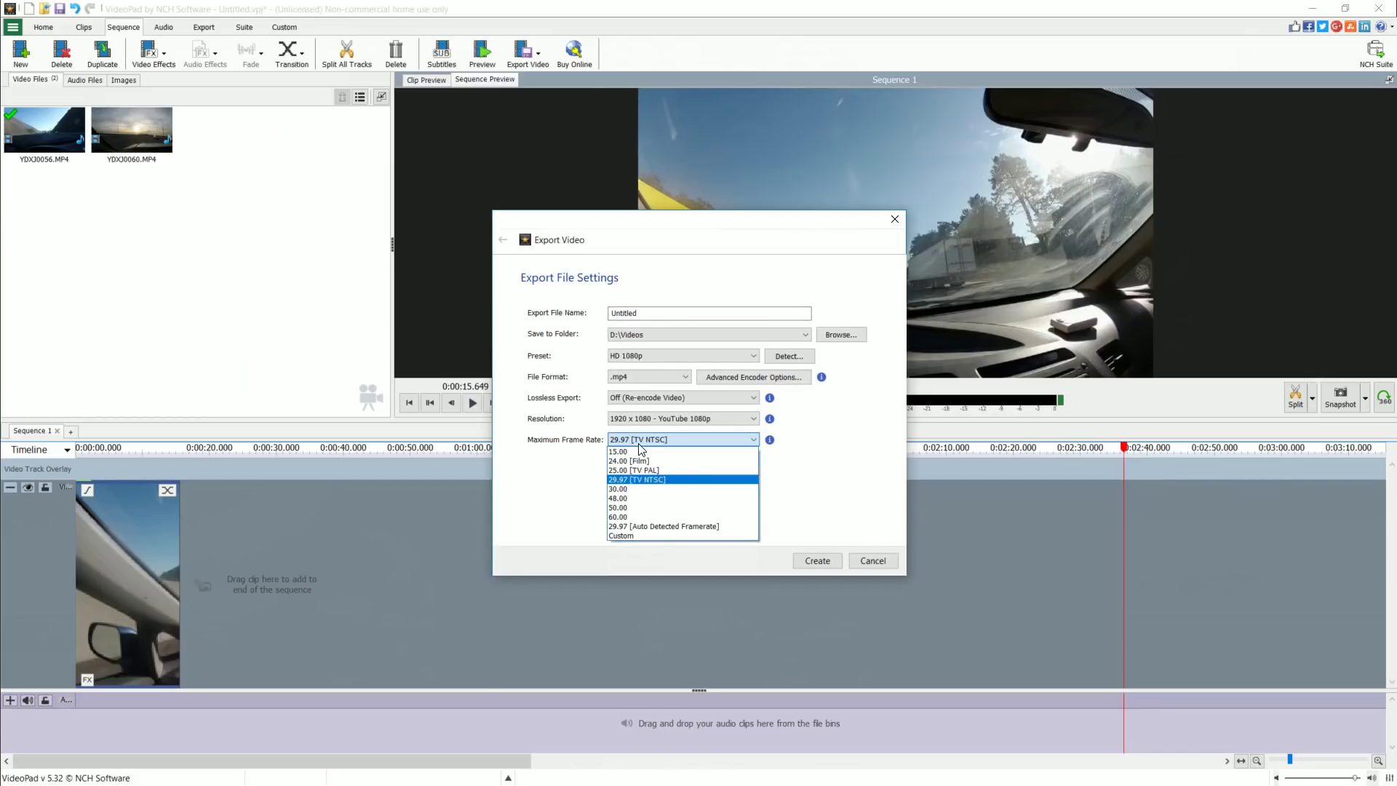
pyautogui.click(640, 447)
pyautogui.click(634, 440)
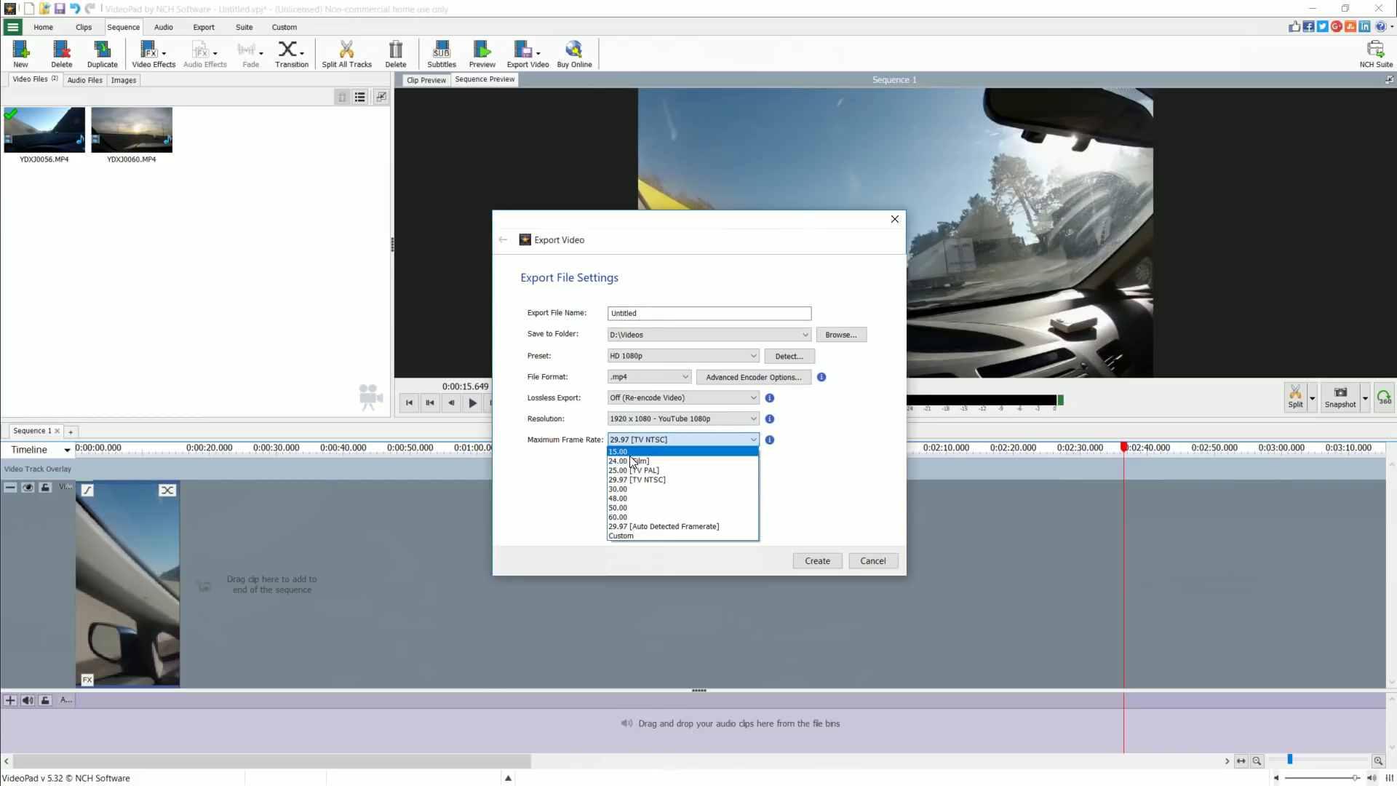
pyautogui.click(635, 480)
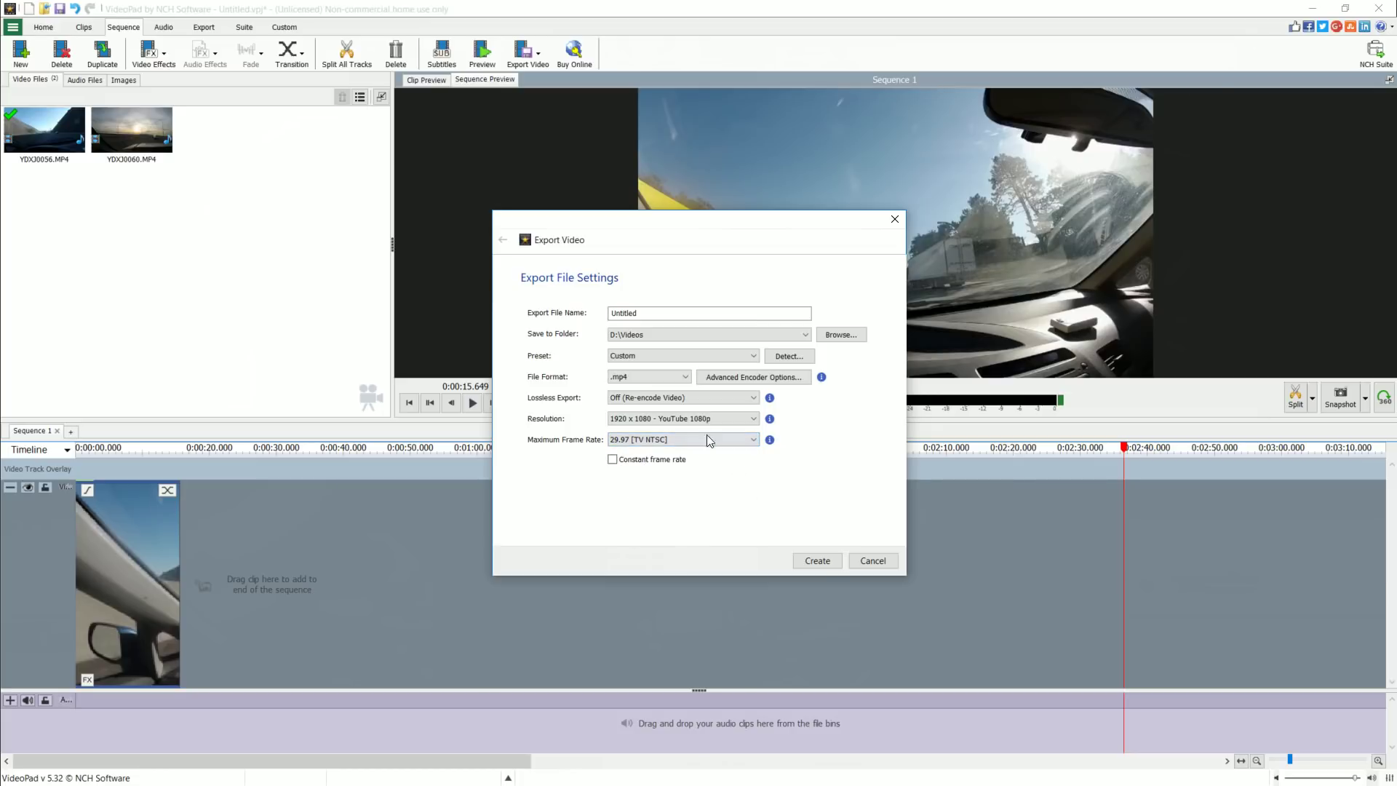
pyautogui.click(817, 560)
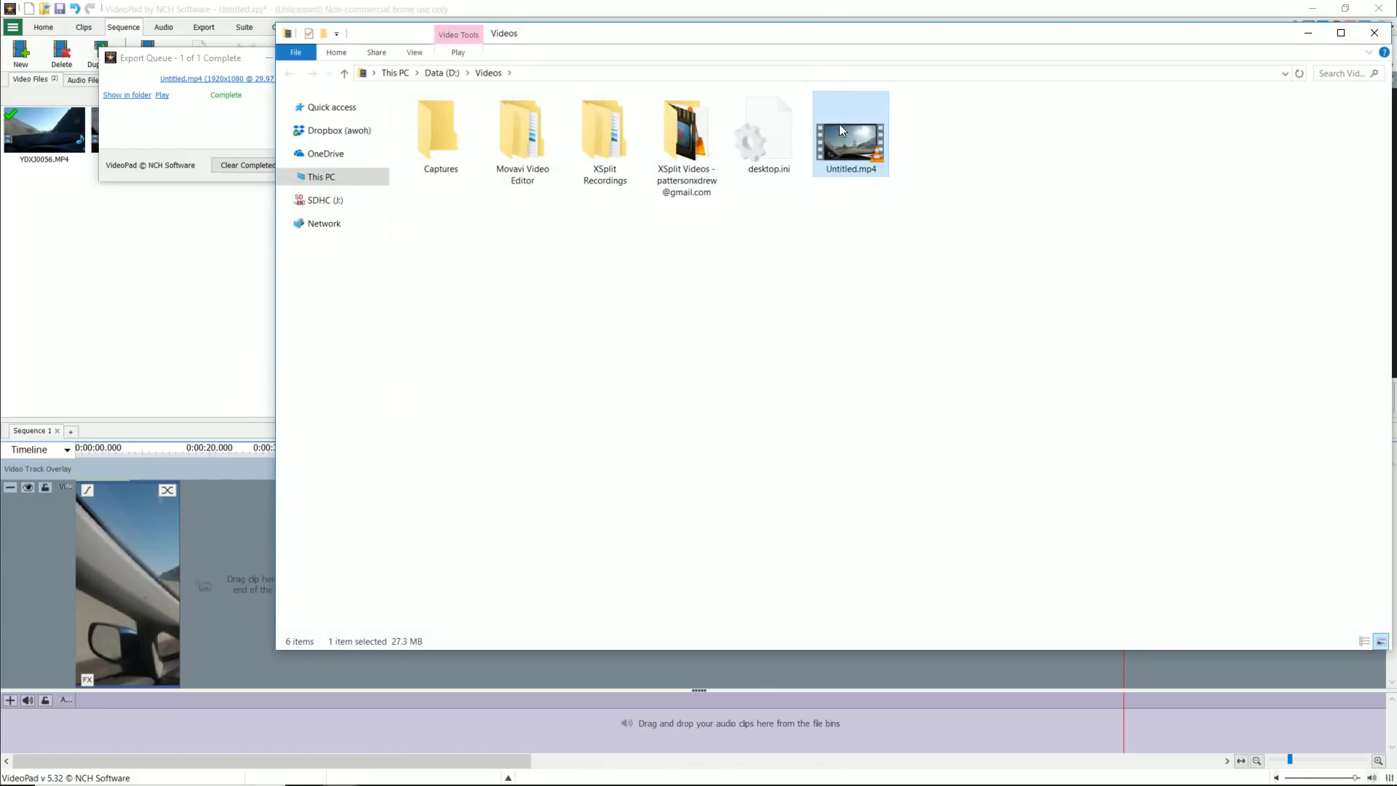
pyautogui.doubleClick(859, 161)
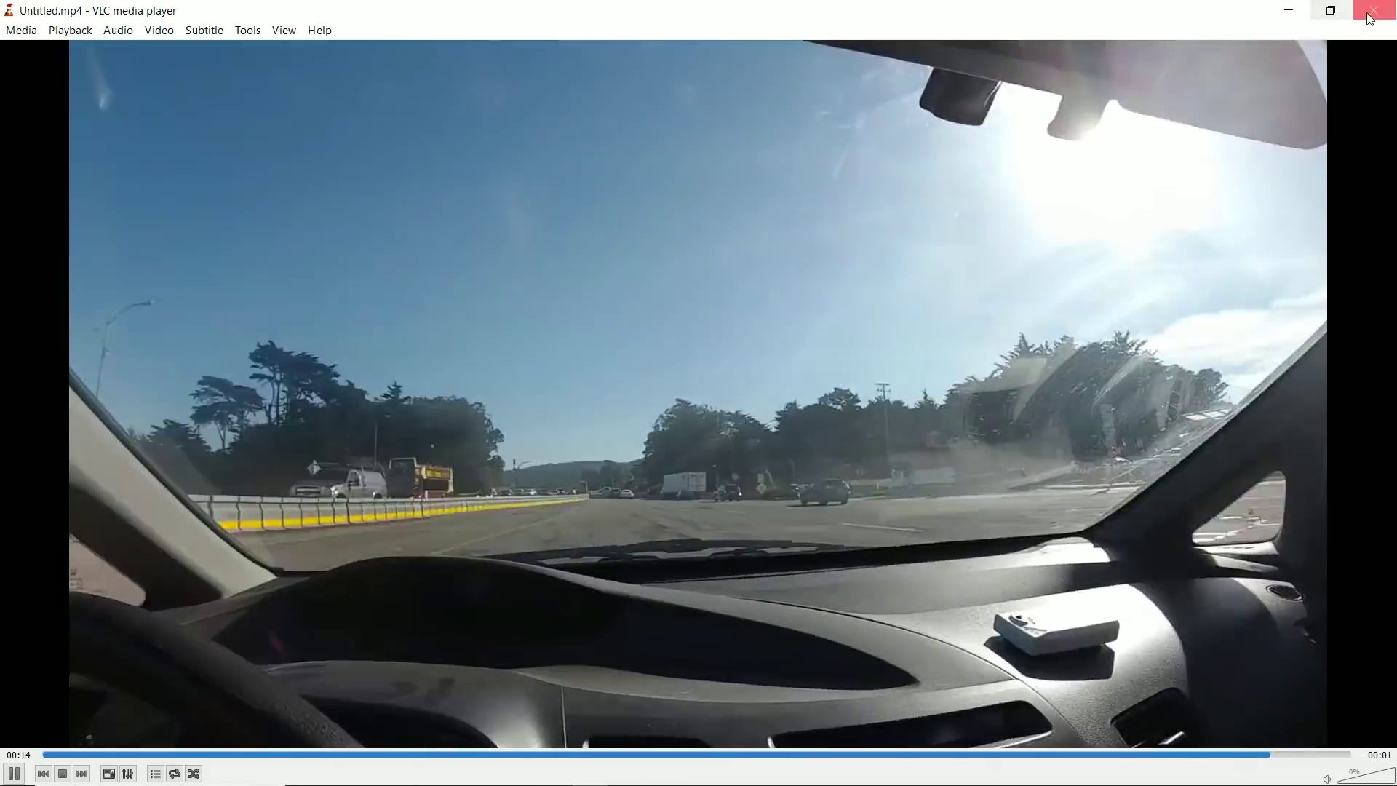
pyautogui.click(1371, 10)
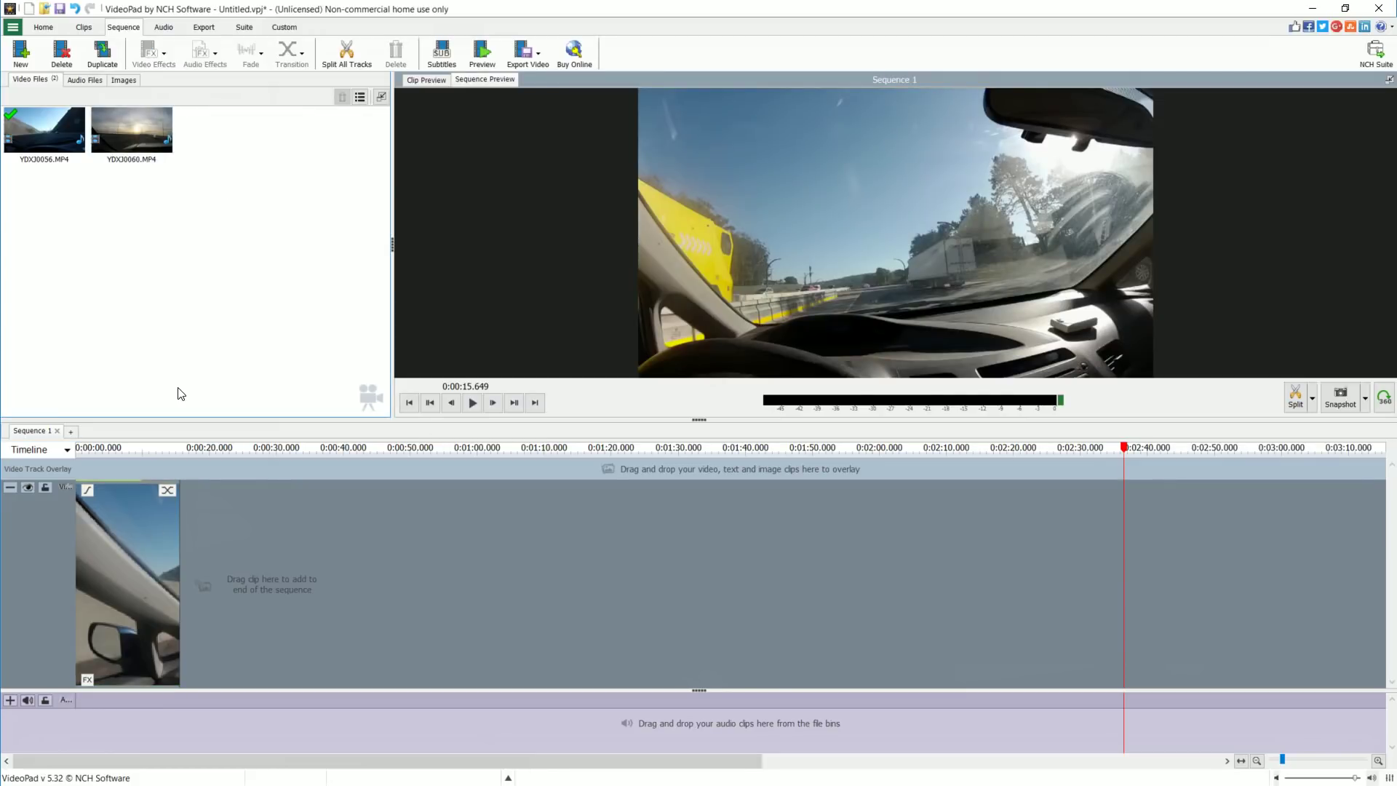
# Undo the speed change to restore the full-length clip, then preview it to about 10 seconds.
pyautogui.hotkey('ctrl', 'z')
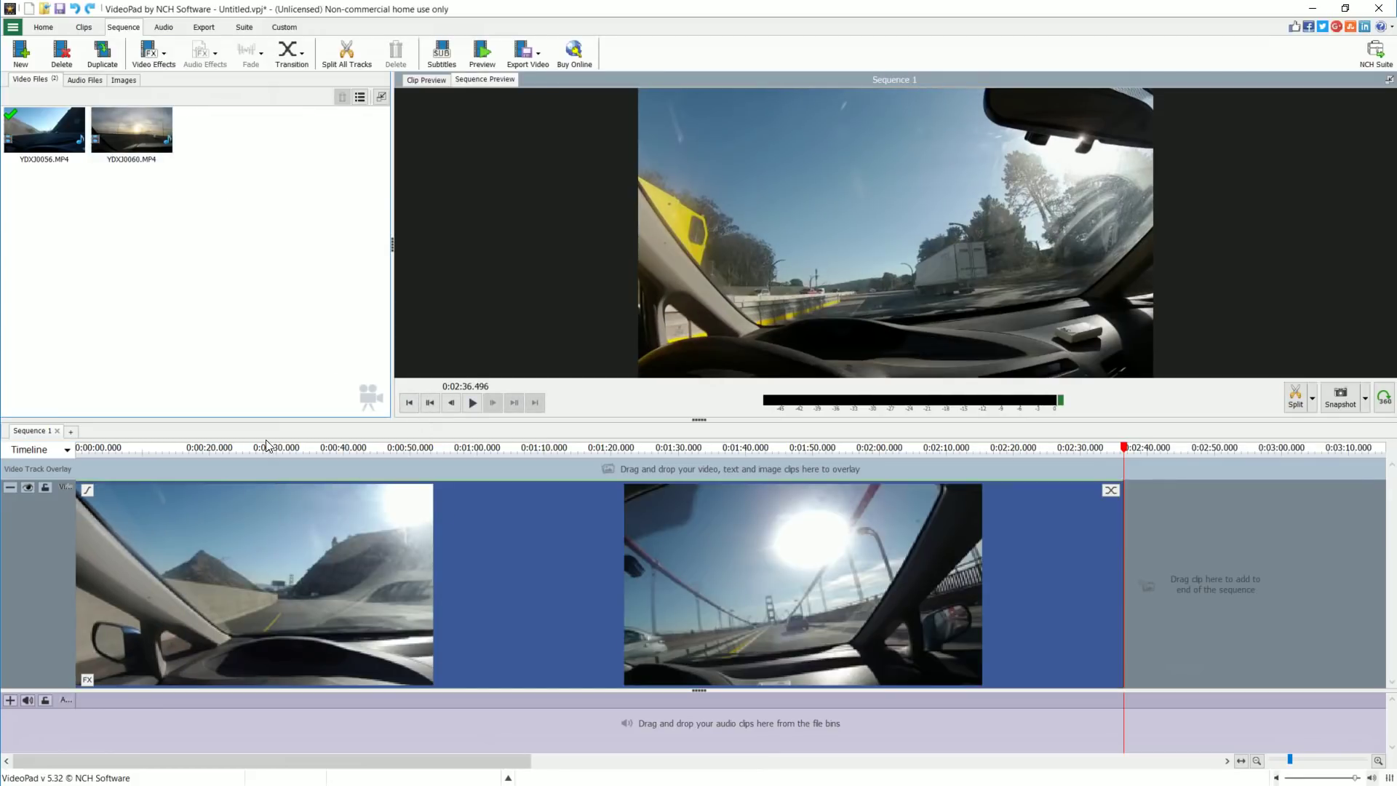
pyautogui.click(473, 406)
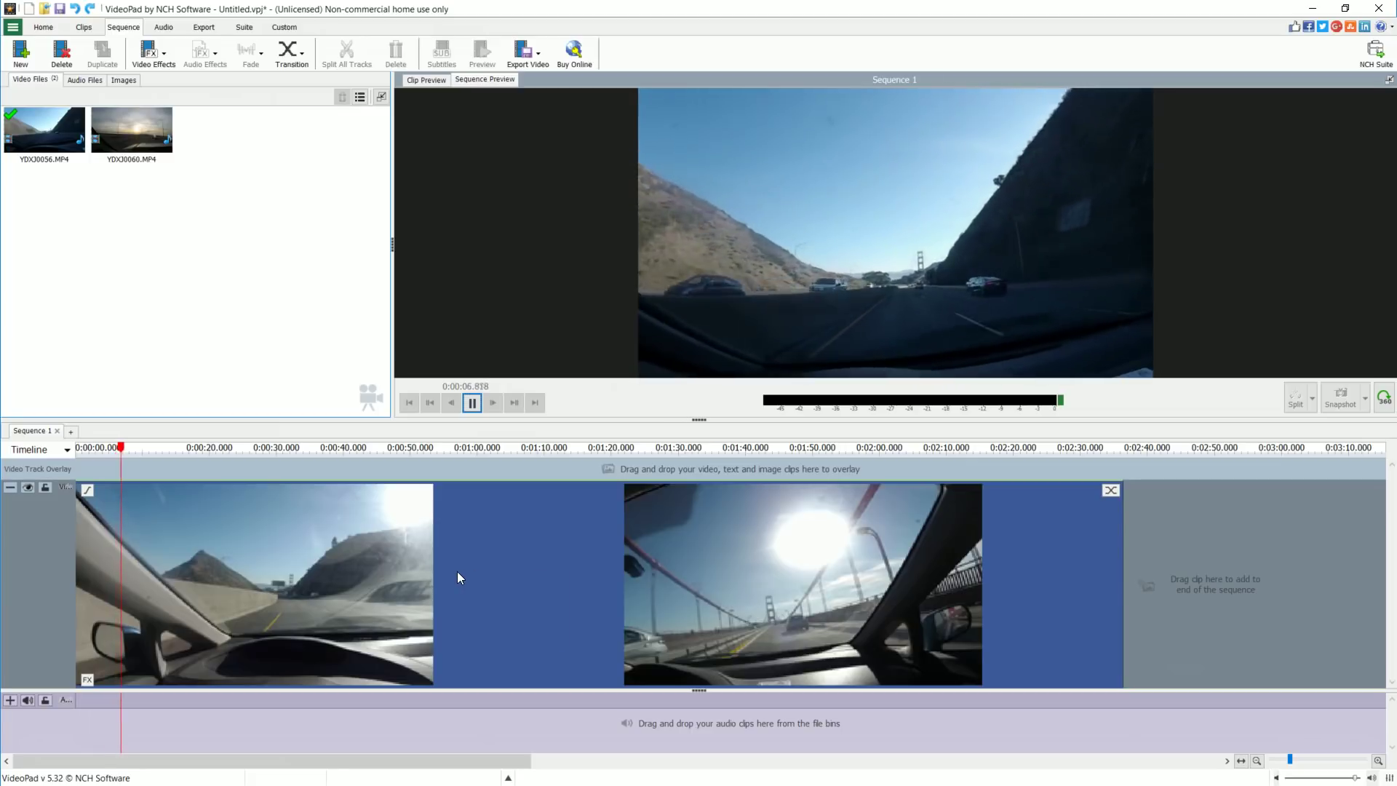
pyautogui.click(361, 556)
pyautogui.click(472, 404)
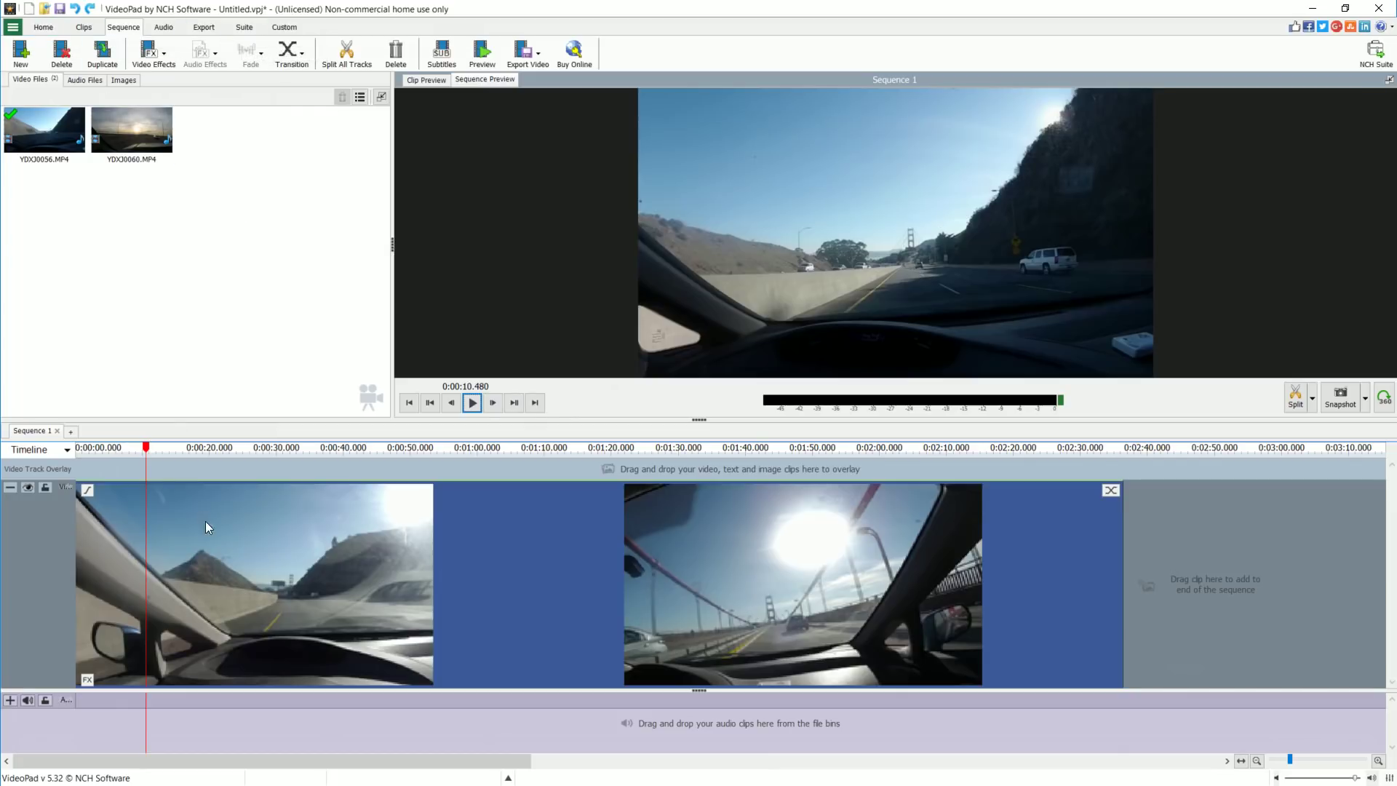
# Set the driving clip's speed to 1000% again, then switch to the vid edit music folder.
pyautogui.rightClick(224, 534)
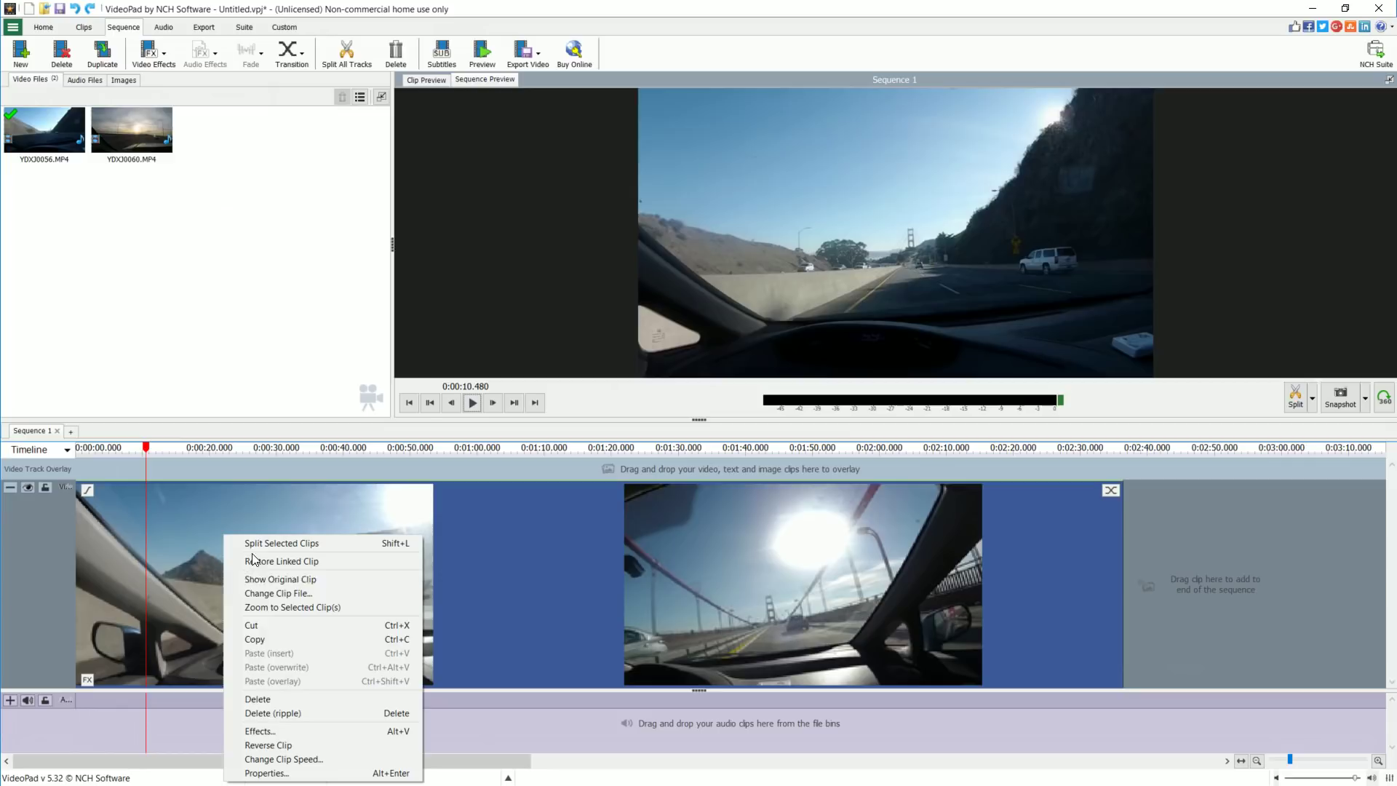
pyautogui.click(307, 759)
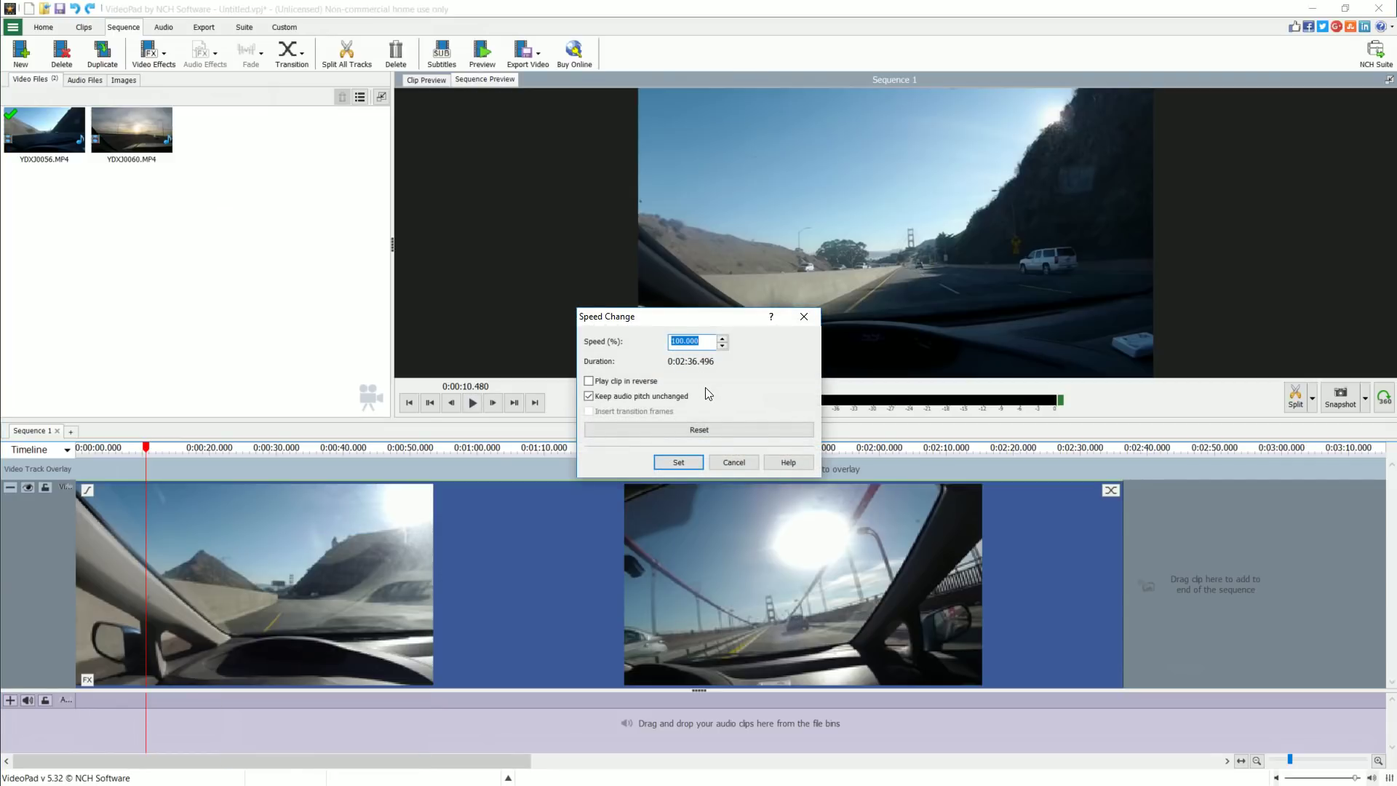
pyautogui.write('1000')
pyautogui.click(671, 463)
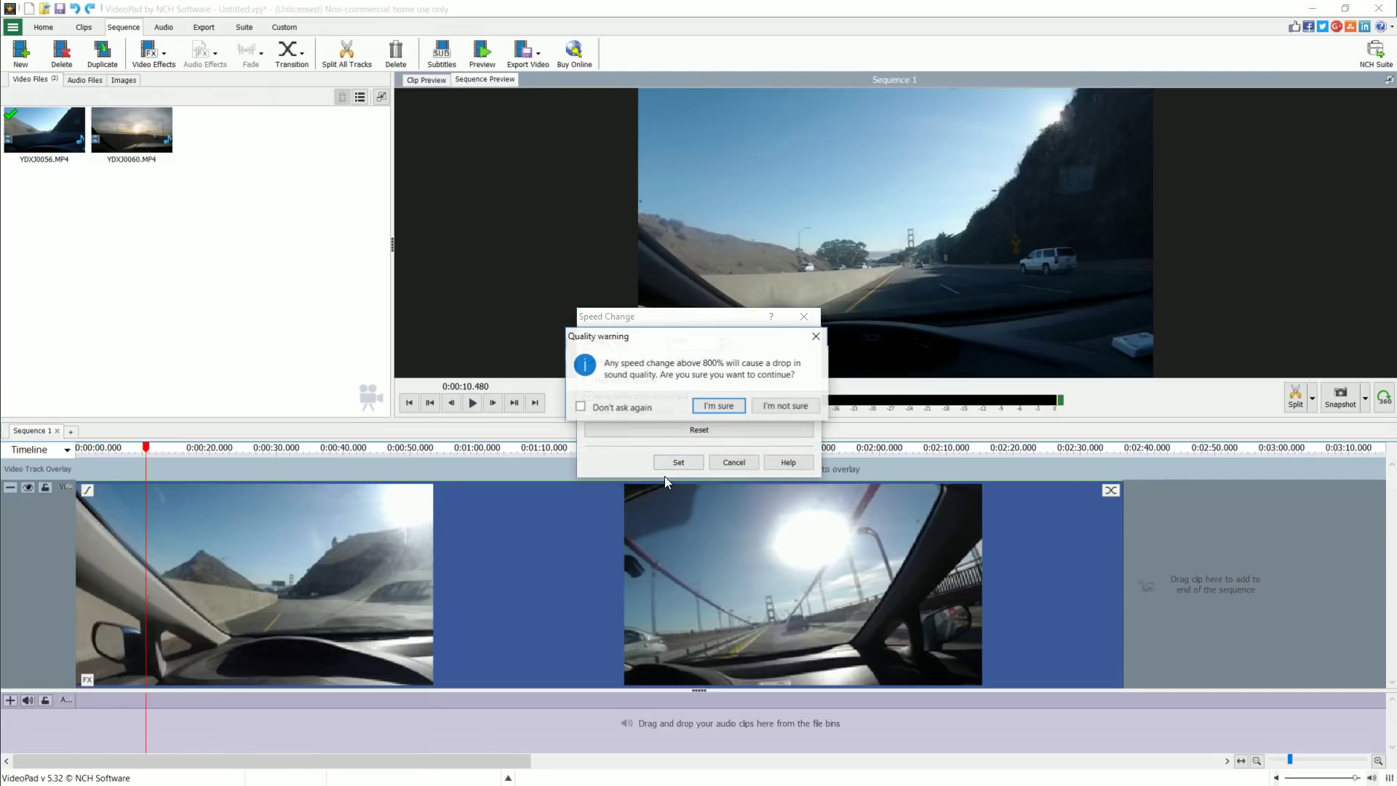
pyautogui.click(718, 405)
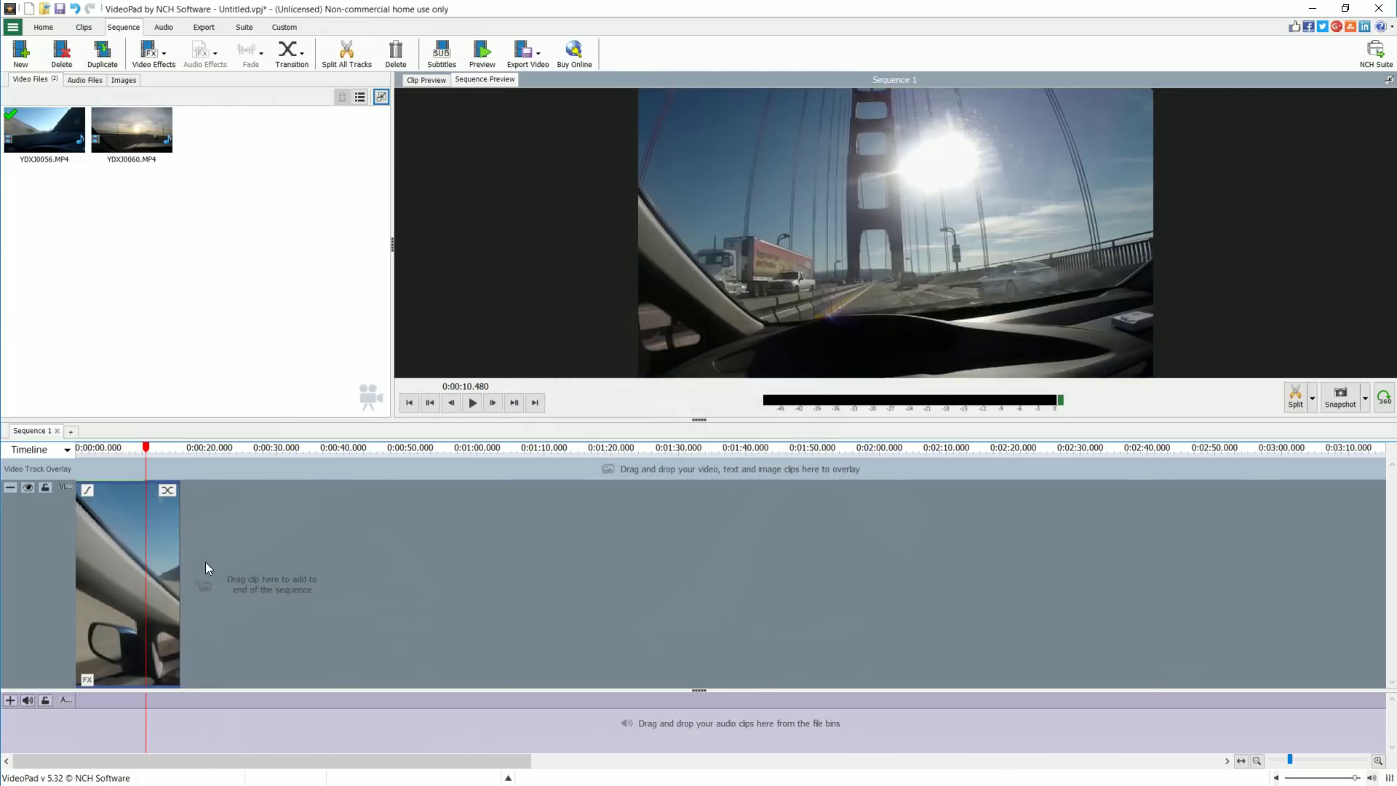
pyautogui.hotkey('alt', 'Tab')
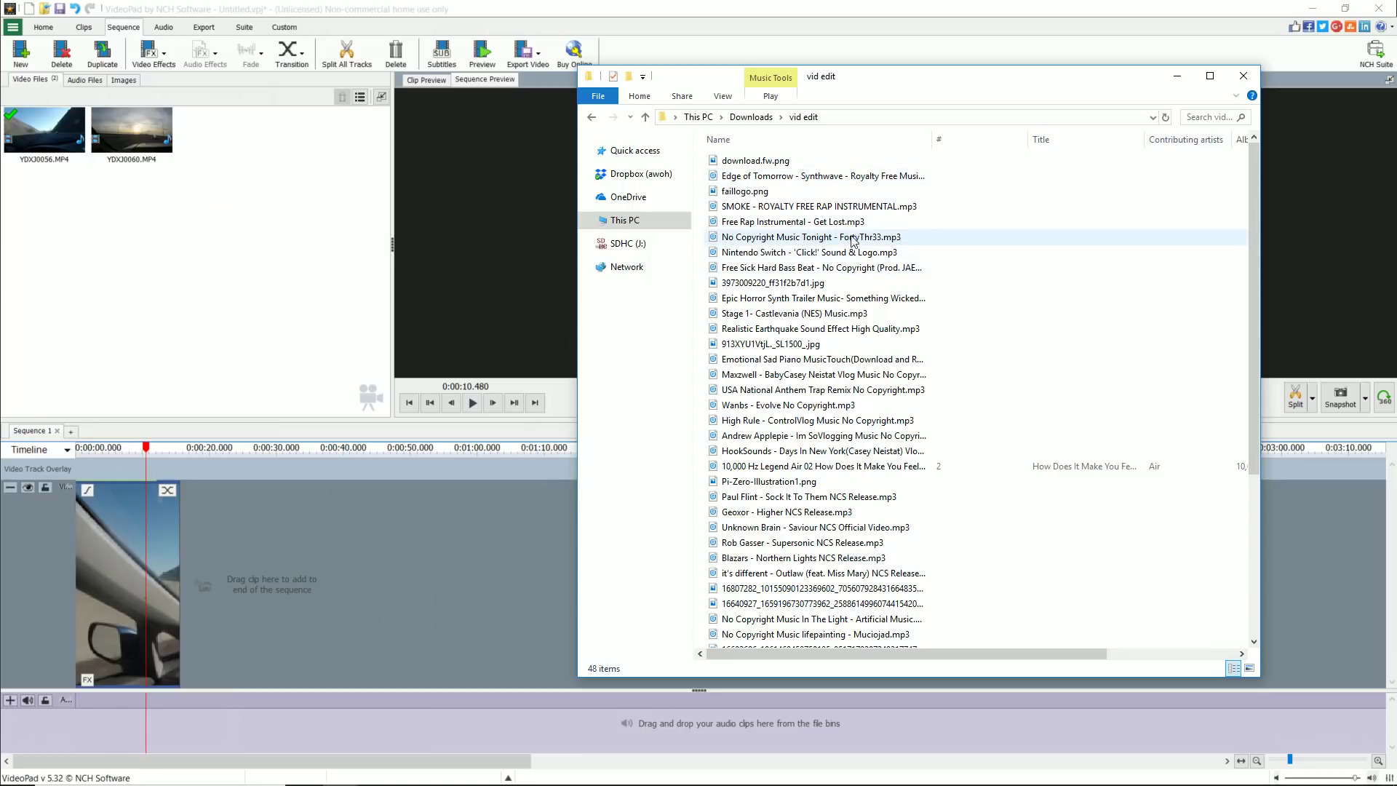
# Add No Copyright Music Tonight - FortyThr33.mp3 to Audio Files and lay it under the video.
pyautogui.moveTo(867, 243); pyautogui.dragTo(76, 247)
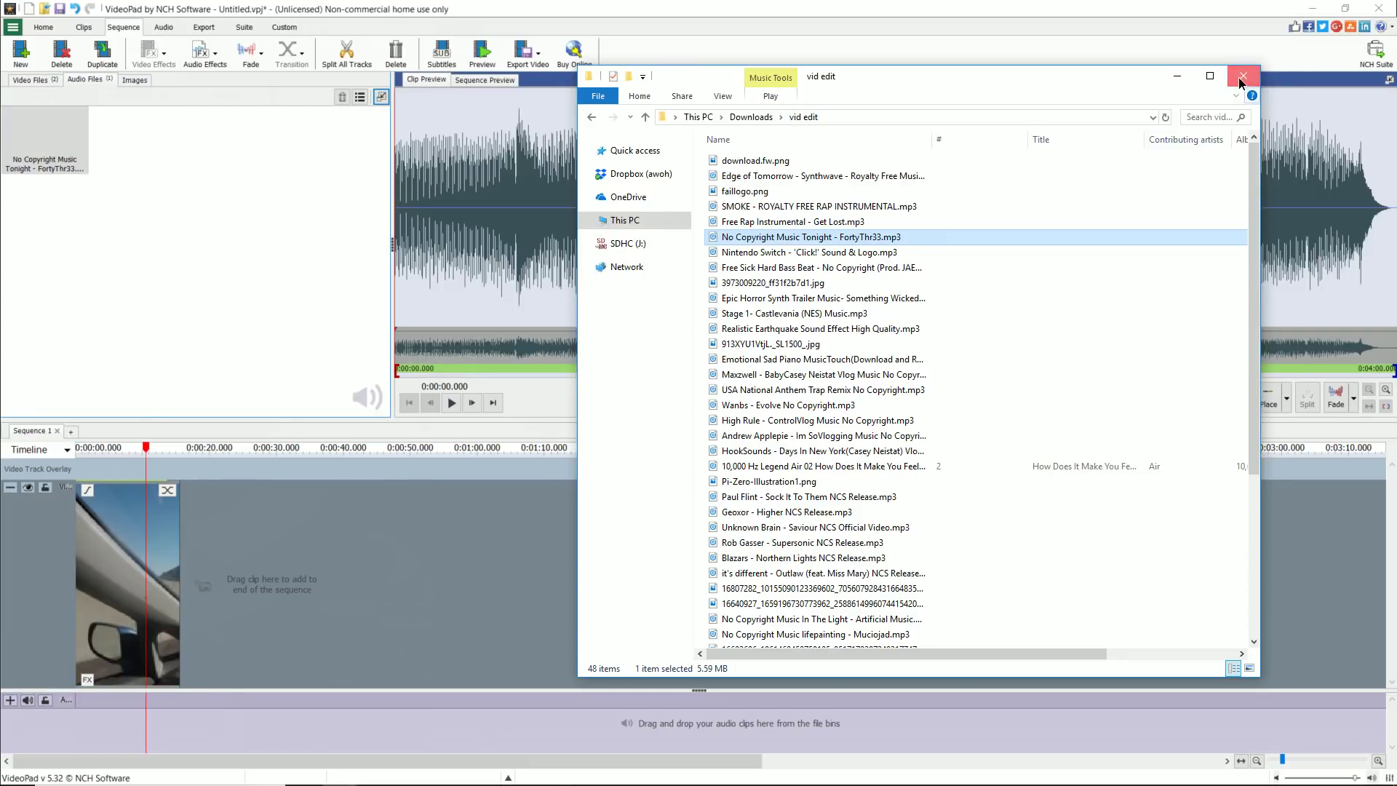
pyautogui.click(1240, 77)
pyautogui.moveTo(93, 308); pyautogui.dragTo(45, 740)
# Make the music end with the sped-up clip and play the sequence back to 0:00:15.182.
pyautogui.scroll(1, 221, 651)
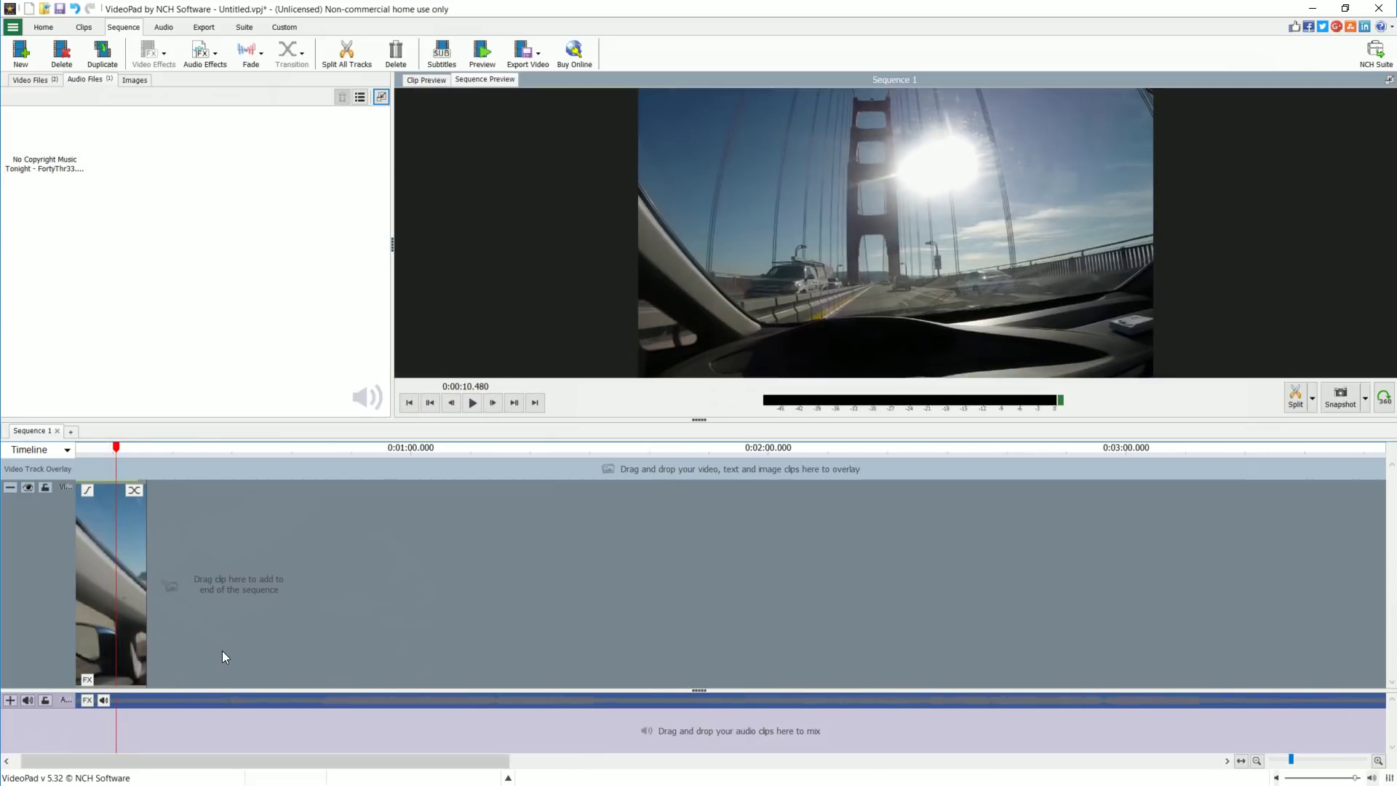
pyautogui.click(151, 449)
pyautogui.moveTo(151, 449); pyautogui.dragTo(201, 685)
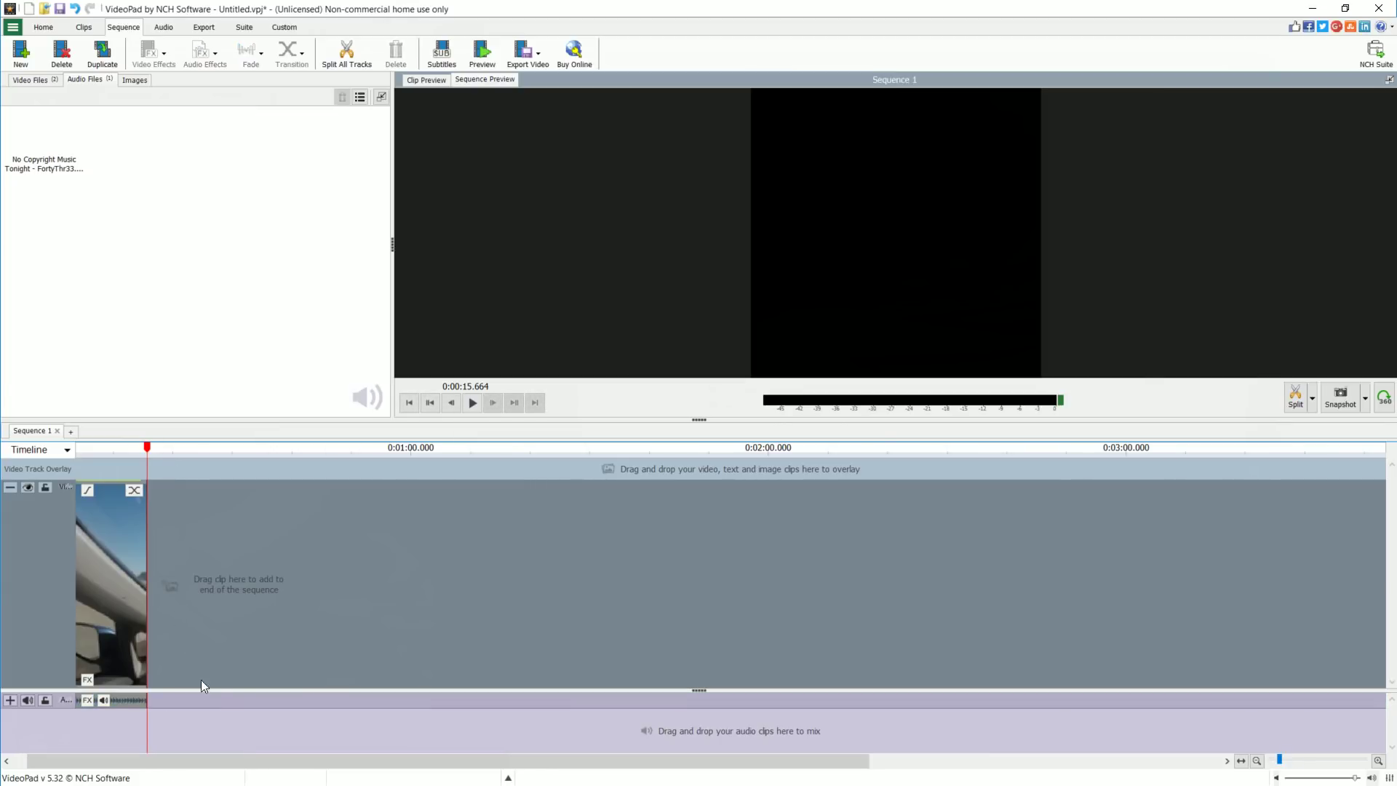
pyautogui.click(107, 449)
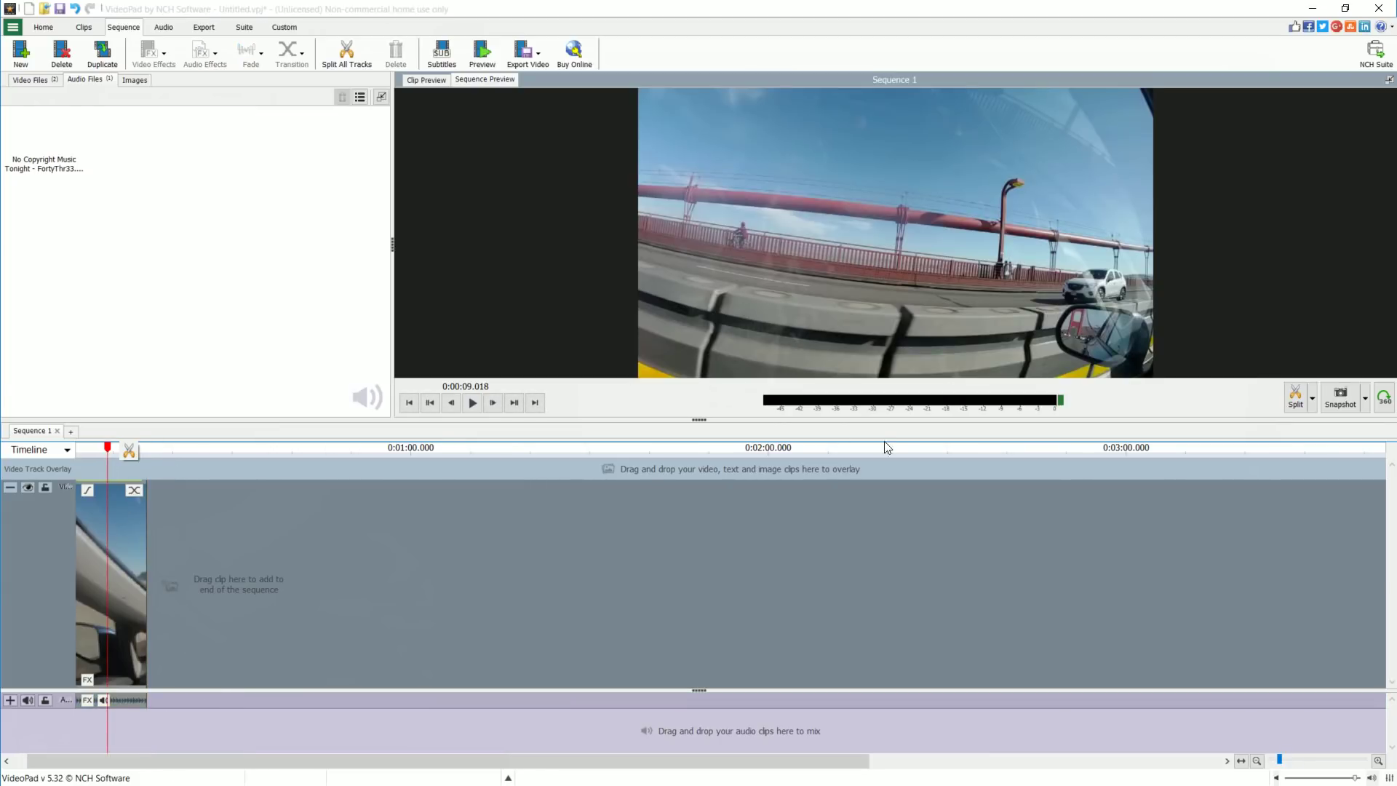
pyautogui.click(471, 403)
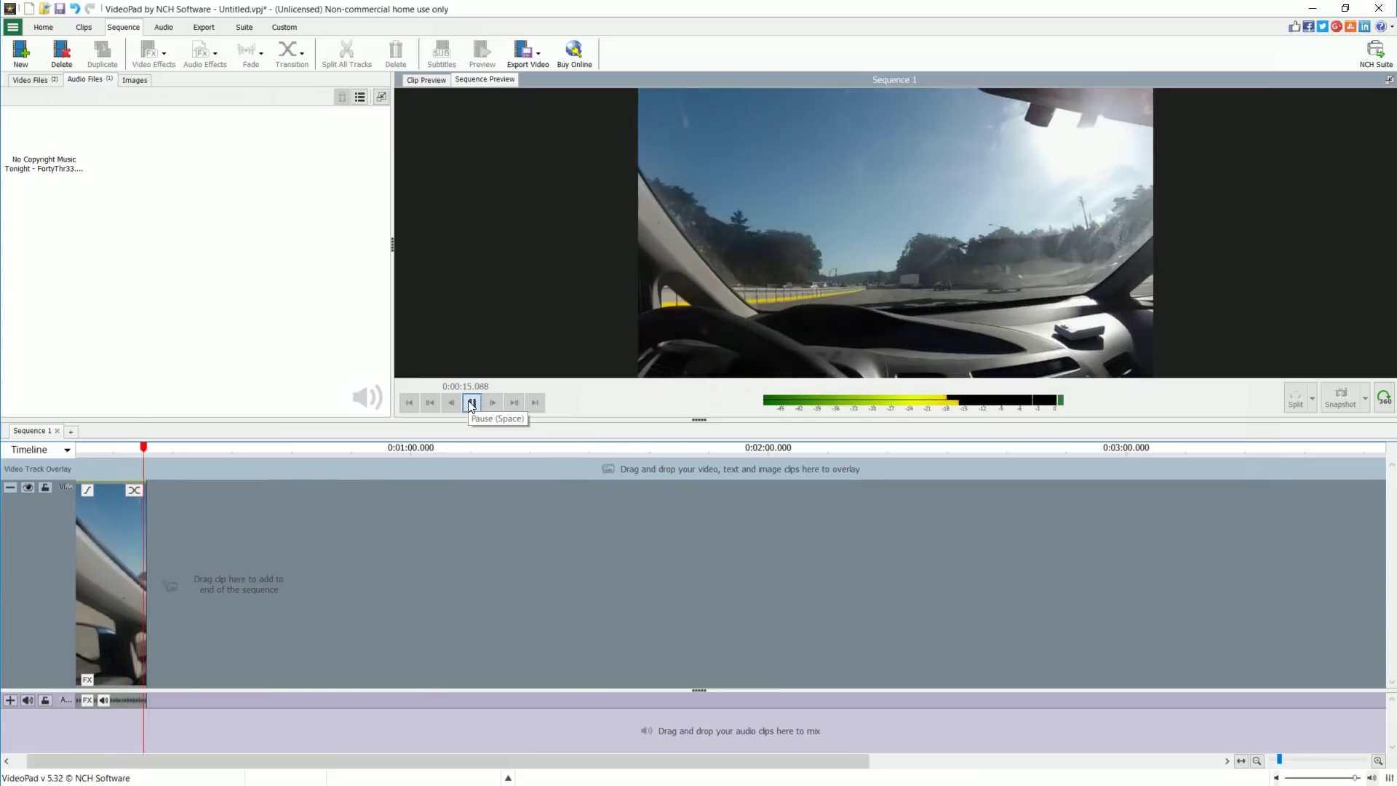
pyautogui.click(472, 403)
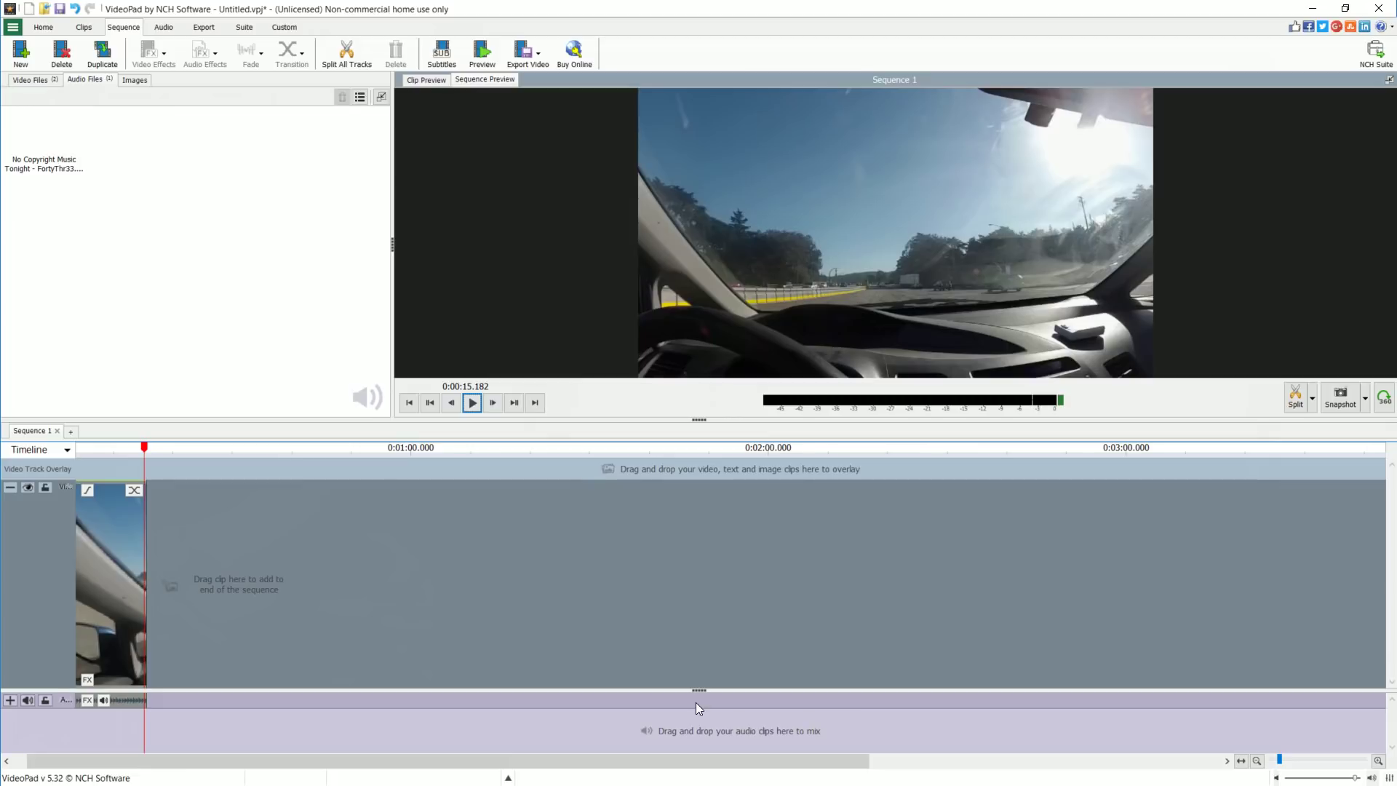